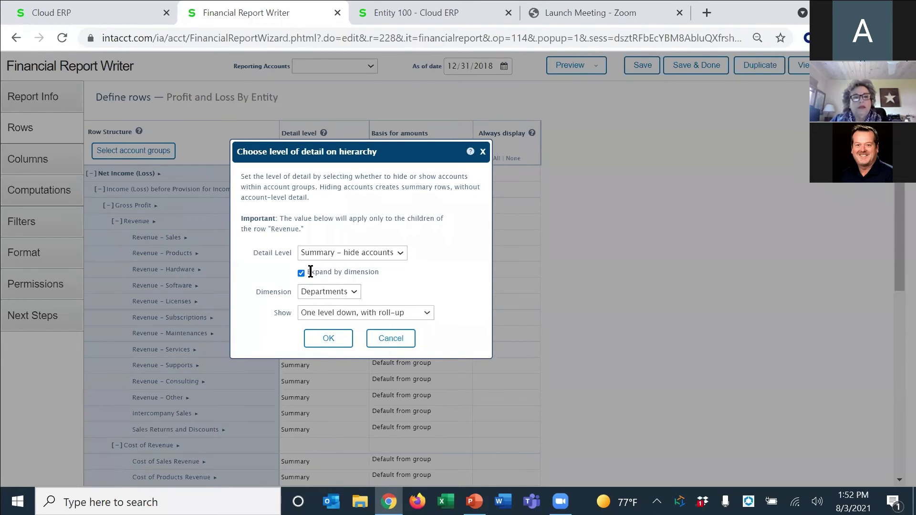
- Expand the child rows of Revenue by the Items dimension
click(353, 292)
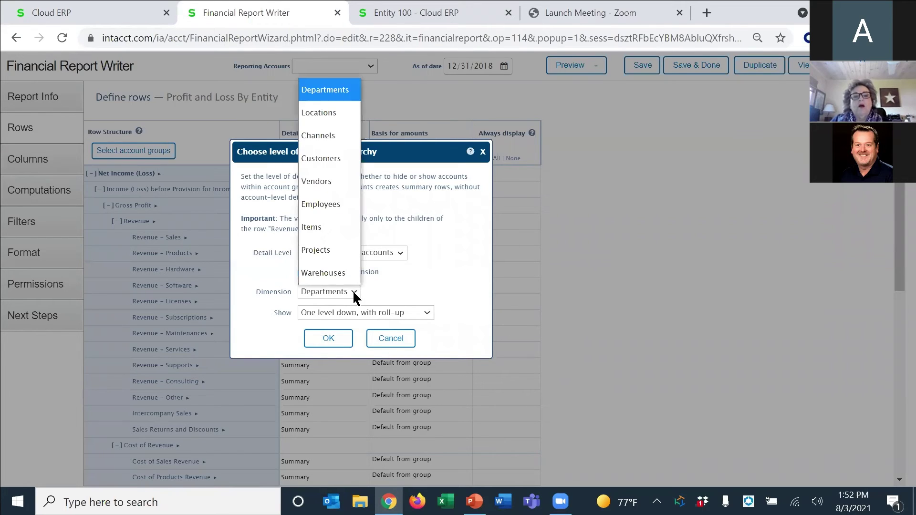
click(322, 231)
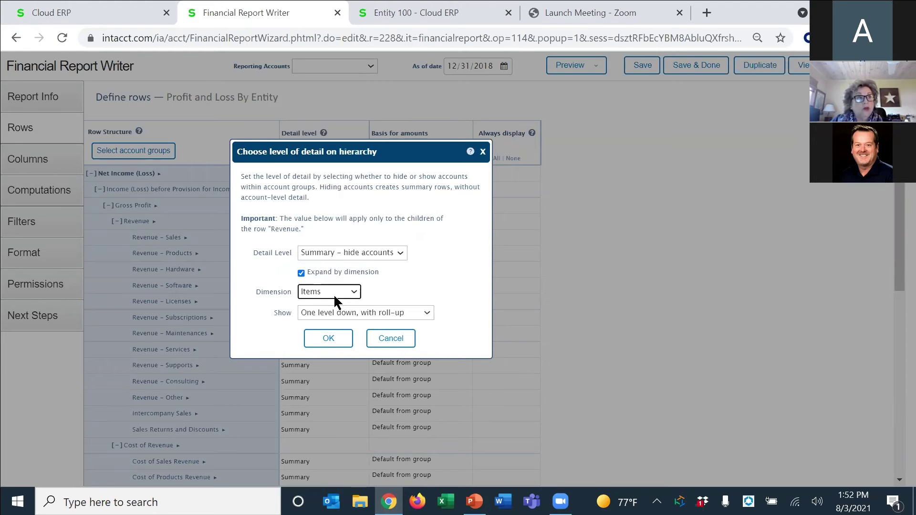
click(333, 339)
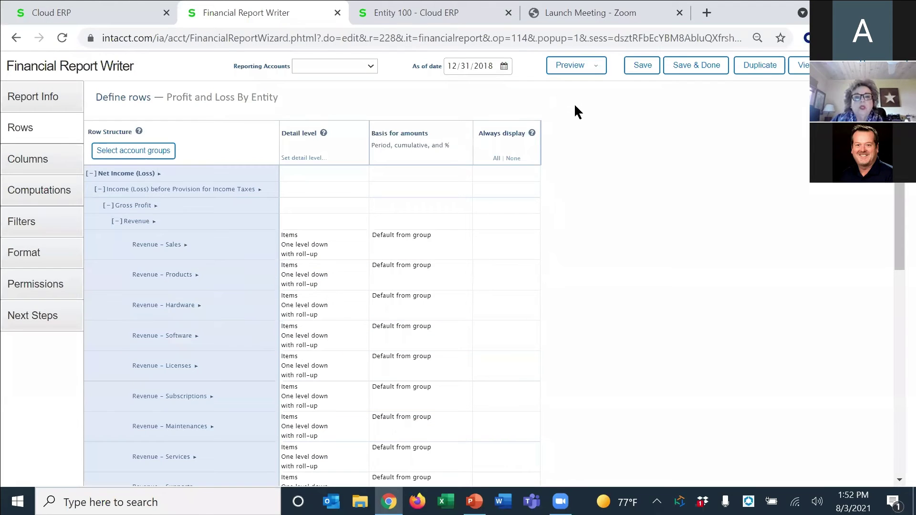
- Preview the Profit and Loss By Entity report with revenue broken down by item, and close the preview
click(596, 66)
click(570, 86)
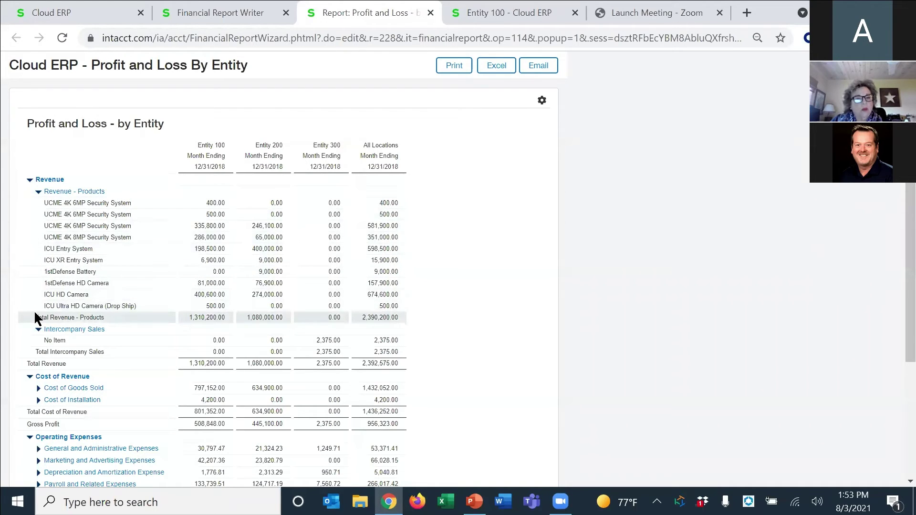
click(431, 12)
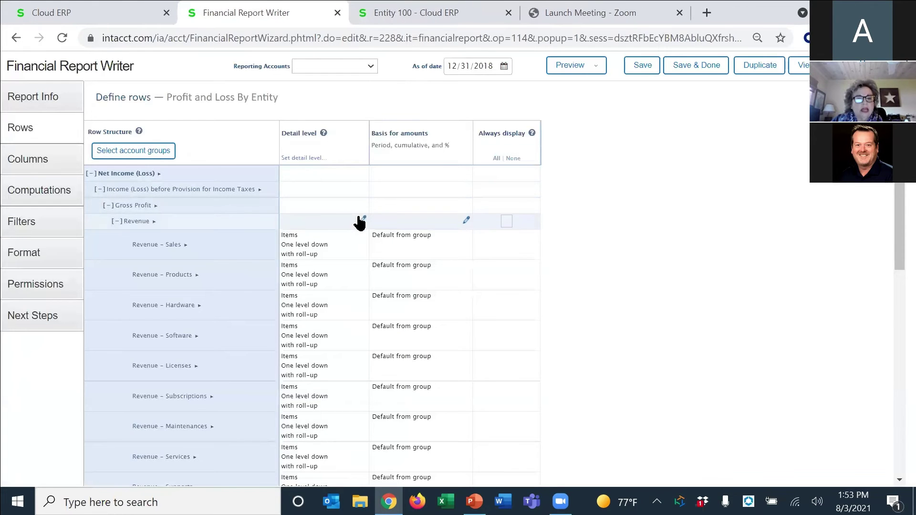
- Set the detail level for the child rows of Revenue to Summary - hide accounts
click(362, 220)
click(410, 252)
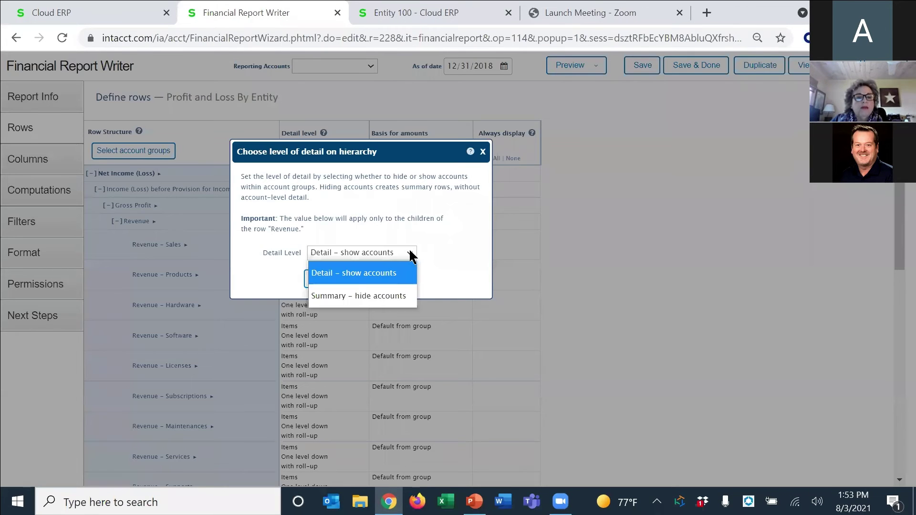
click(339, 295)
click(333, 298)
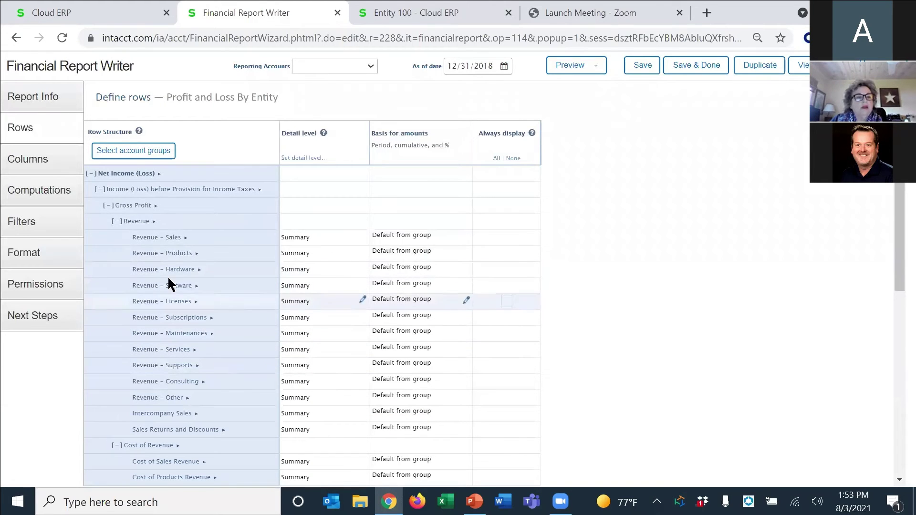
- Change the Actual column's expansion to Customers, one level down with roll-up
click(42, 159)
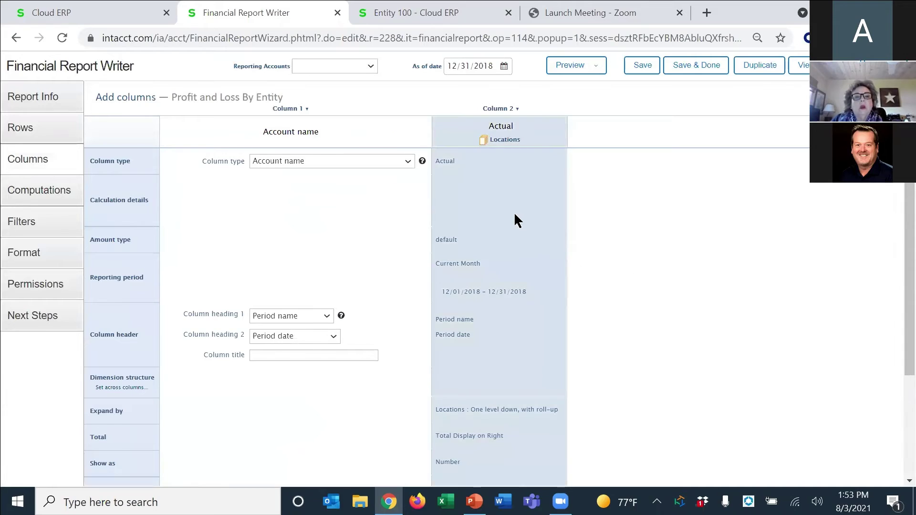
click(515, 215)
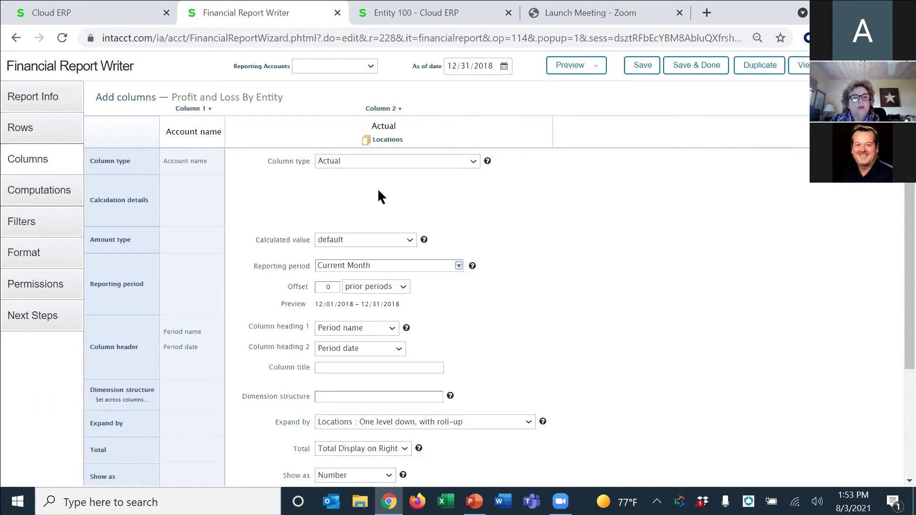
scroll(382, 311, down, 1)
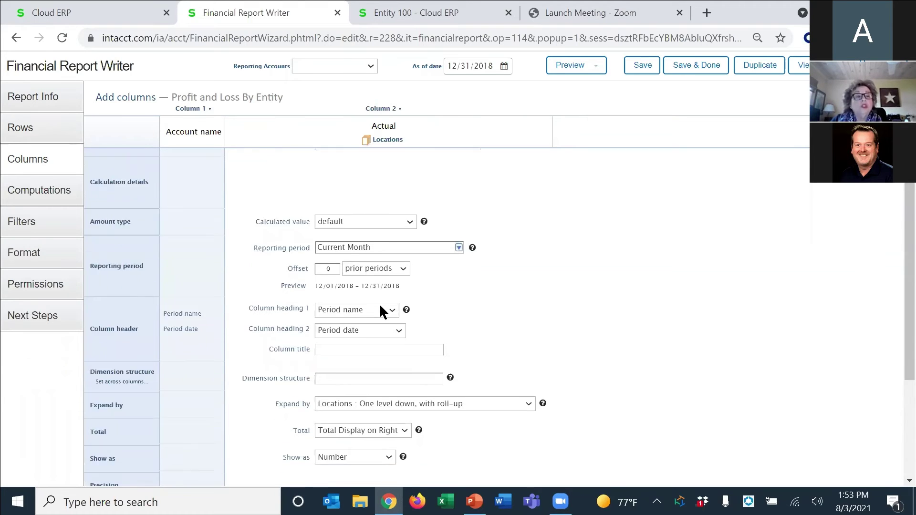
scroll(381, 307, down, 3)
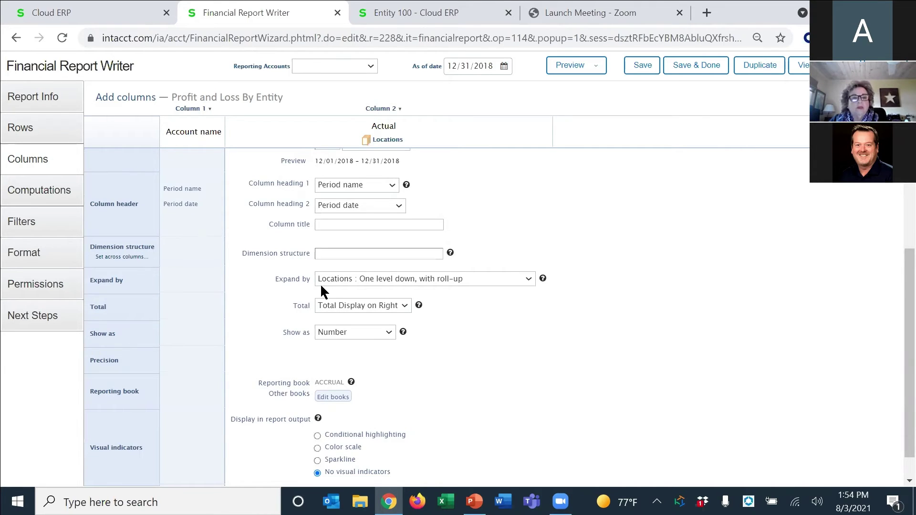
click(529, 279)
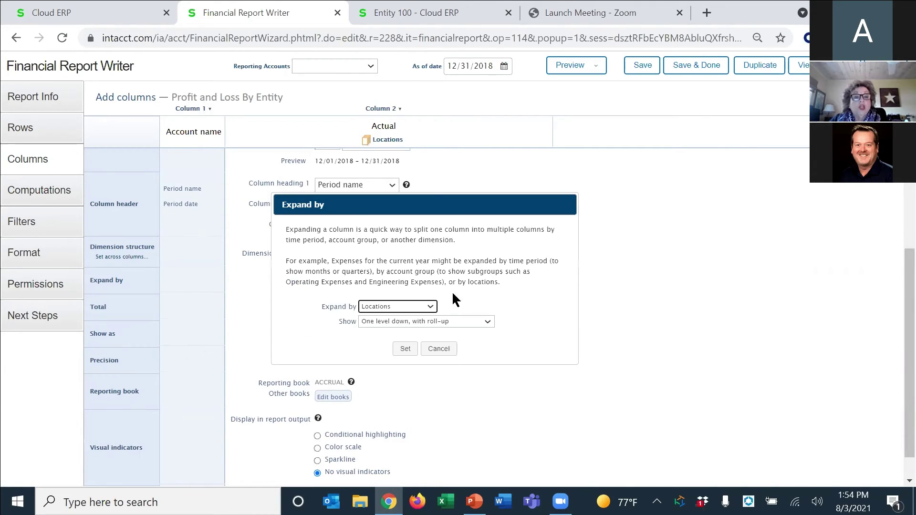
click(429, 308)
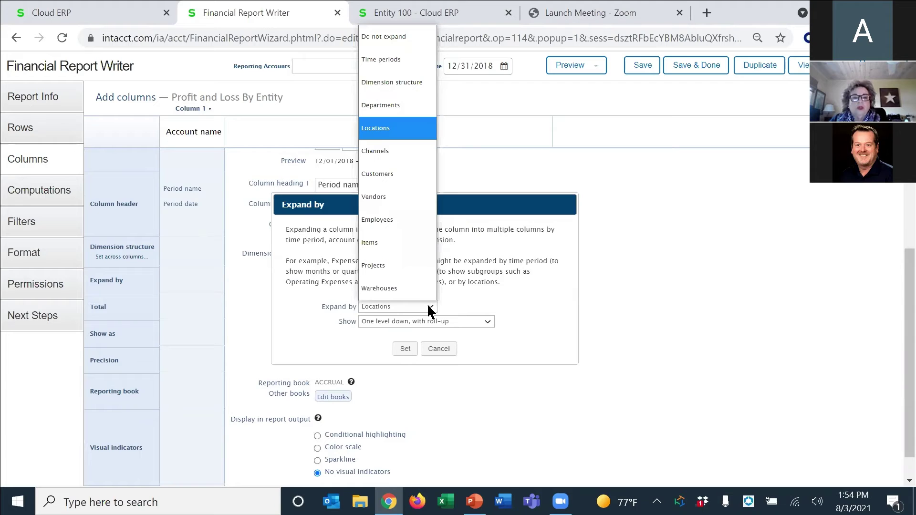
click(372, 177)
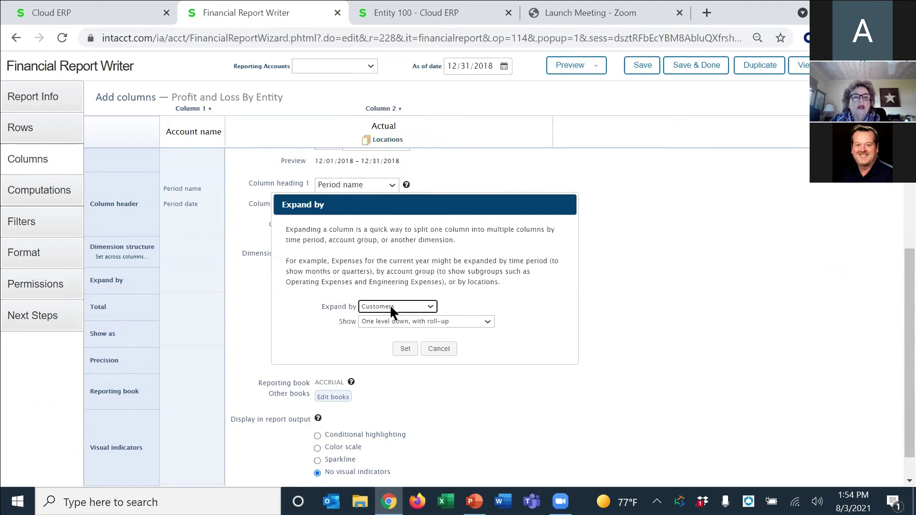
click(405, 349)
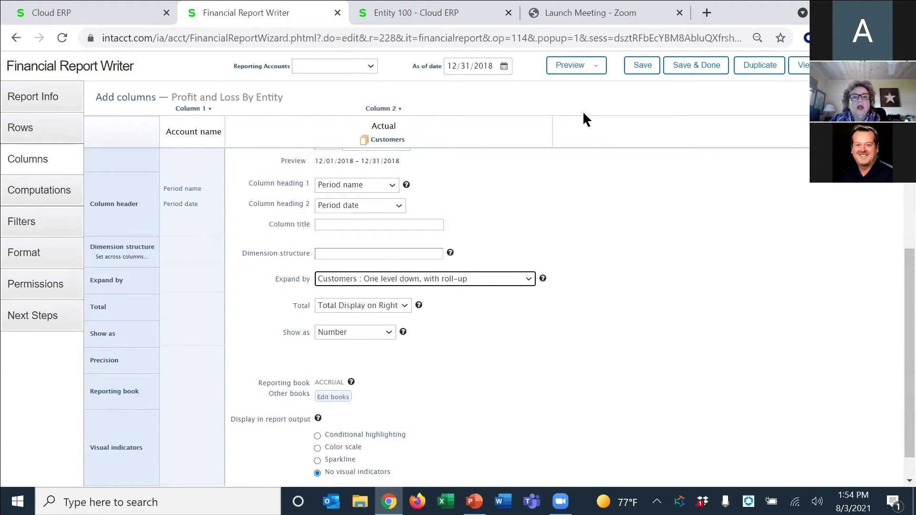
- Preview the profit and loss report with its columns expanded by customer, and close the preview
click(596, 65)
click(576, 86)
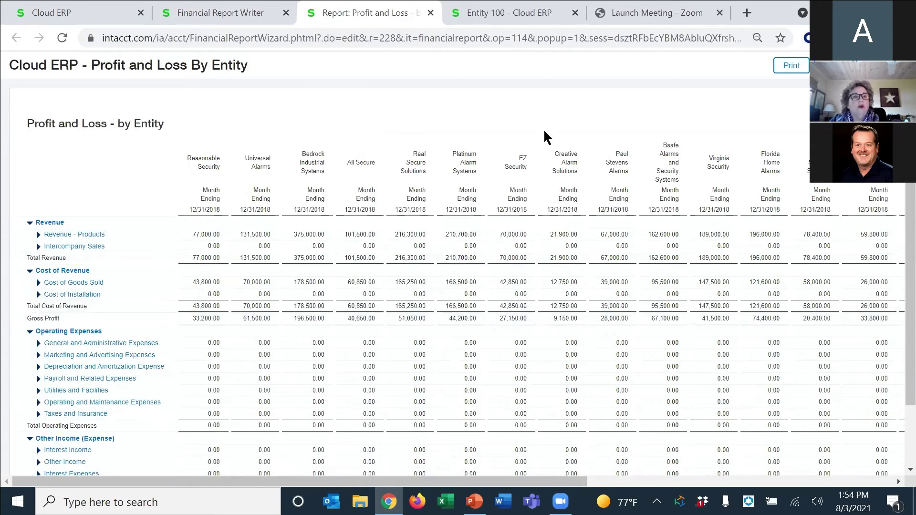
click(431, 13)
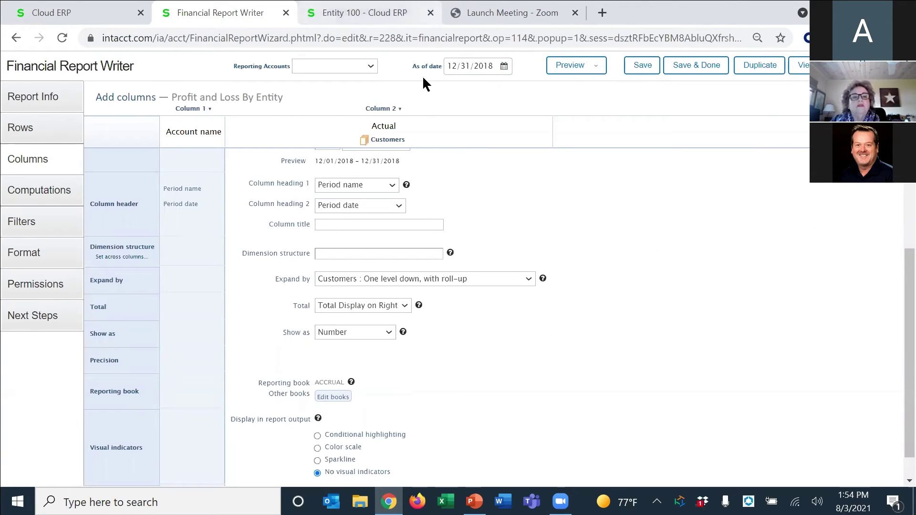
- Try to switch the Actual column's expansion to Locations, one level down with roll-up
click(527, 275)
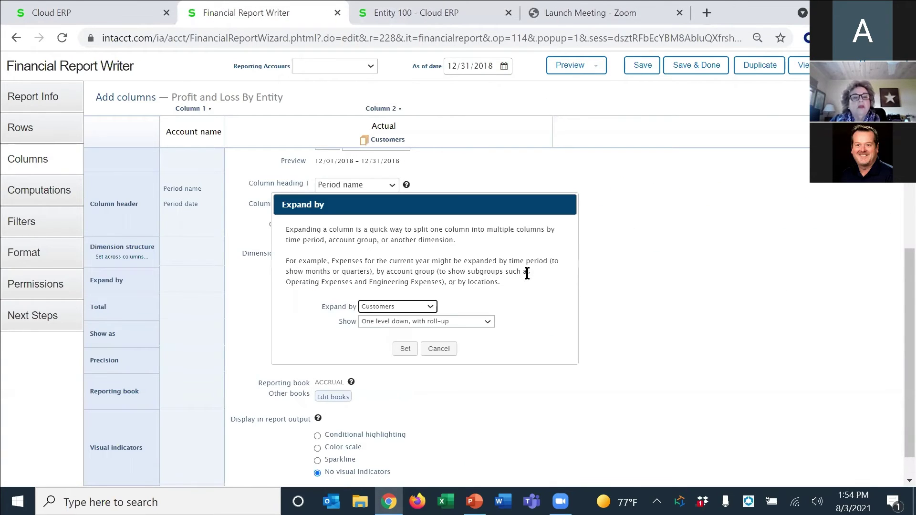
click(428, 305)
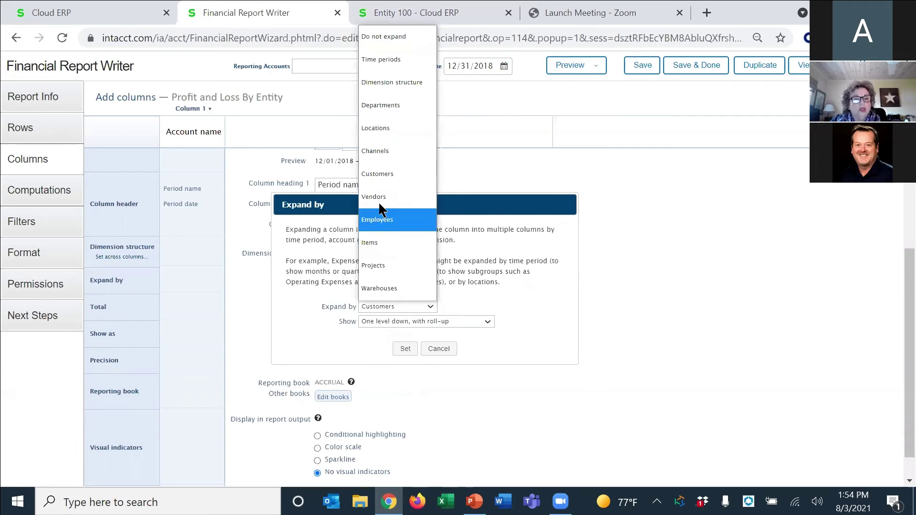
click(377, 128)
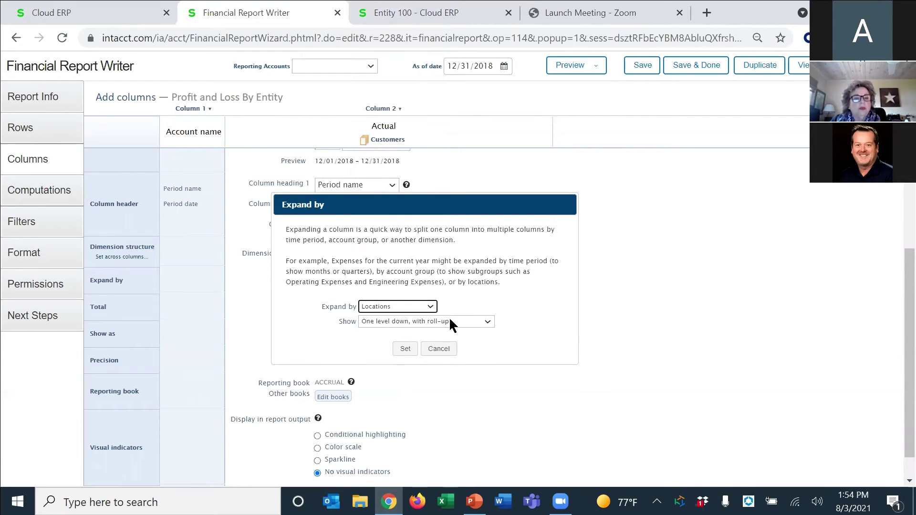
click(405, 348)
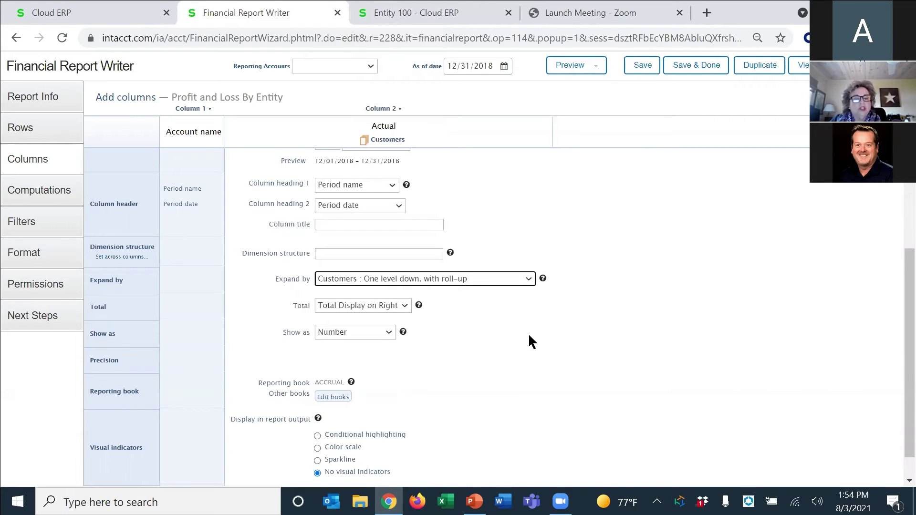
scroll(529, 335, up, 3)
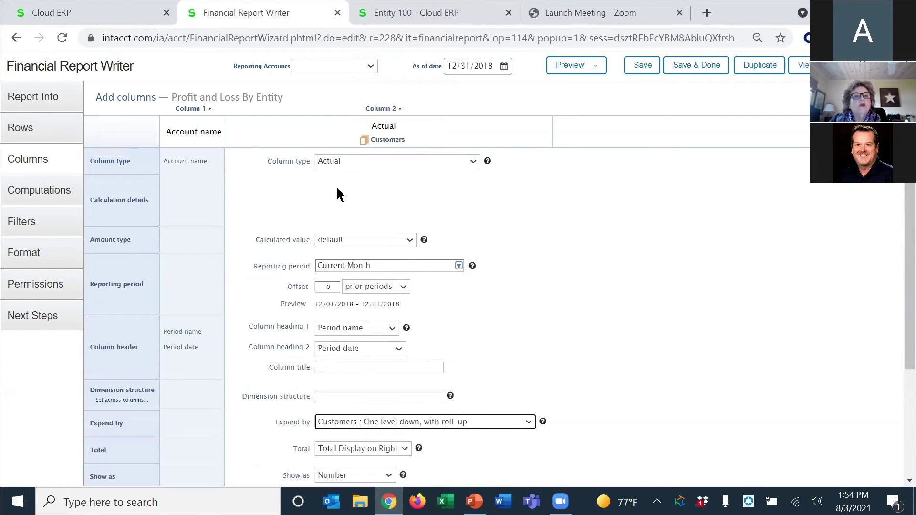
click(376, 106)
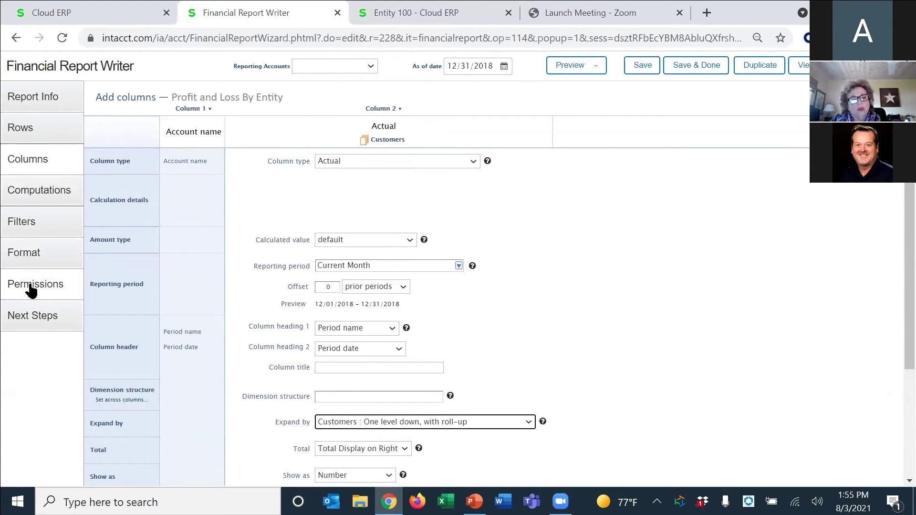
- View the report's Next Steps options and close the report editor without saving
click(38, 318)
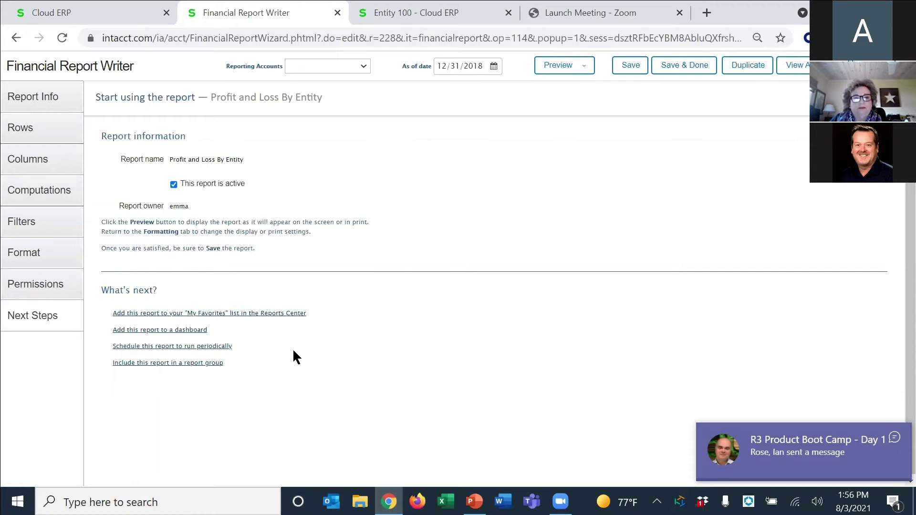
click(338, 13)
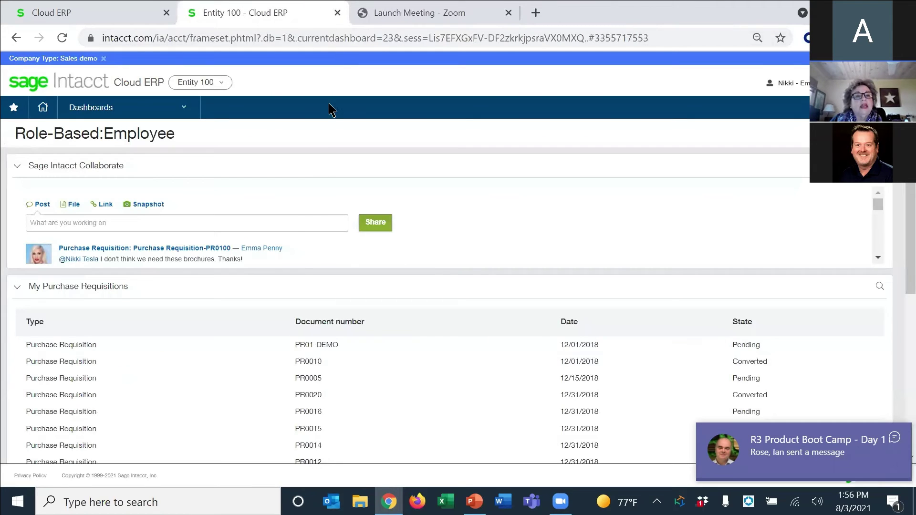
- Return to the top-level Controller dashboard and examine its performance cards, financial reports, working assignments, checklists and Closed Thru Summary
click(133, 13)
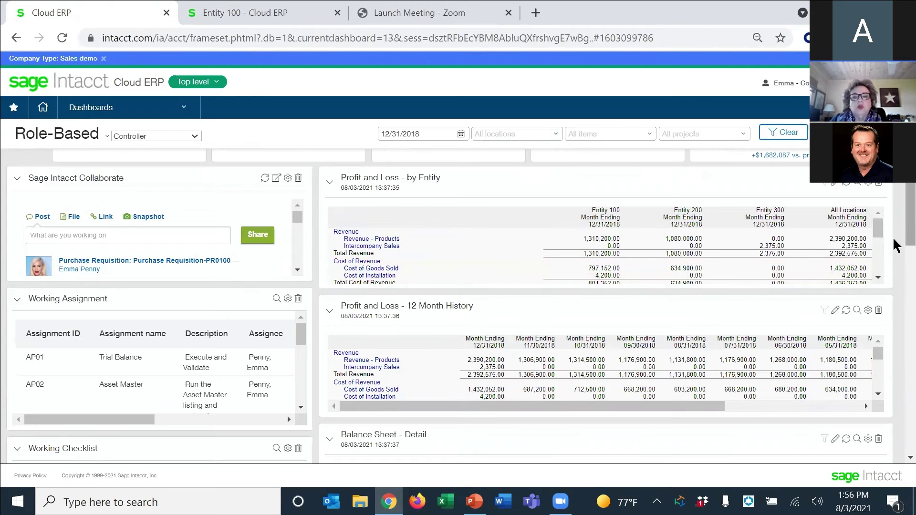
scroll(893, 239, down, 2)
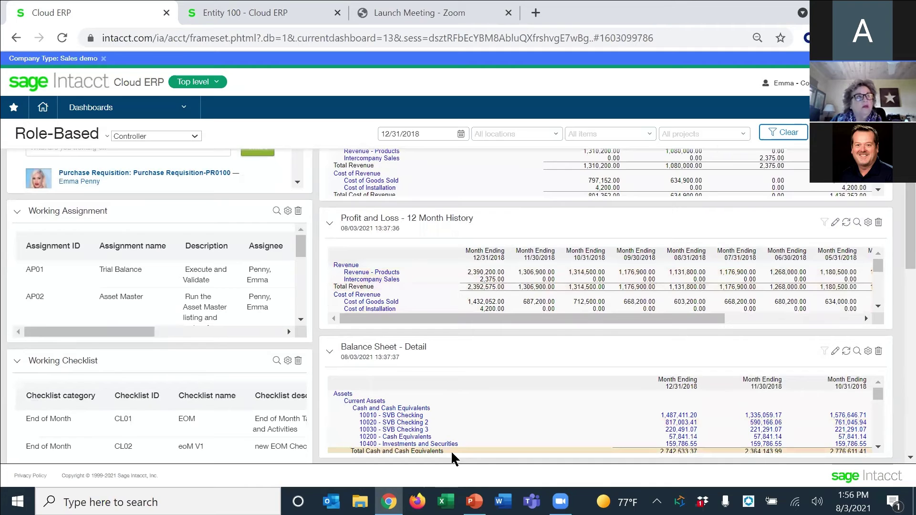
scroll(893, 248, up, 5)
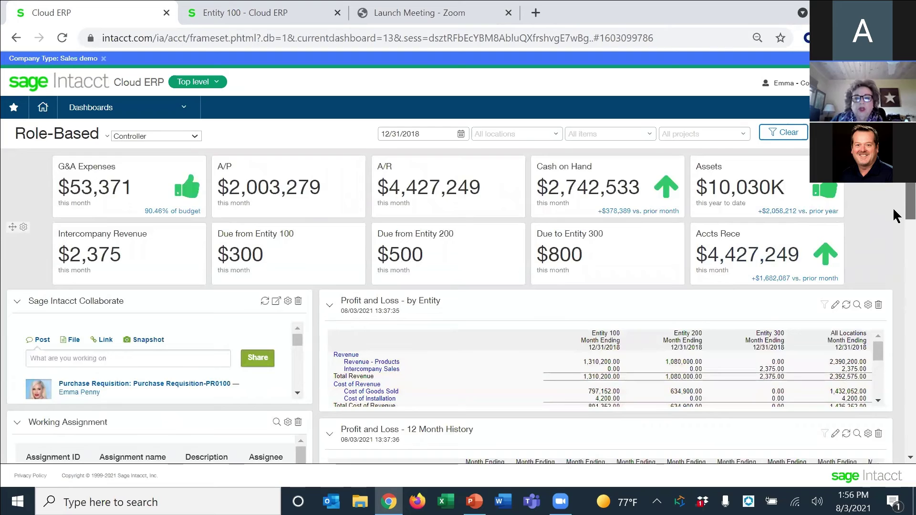
scroll(894, 215, down, 5)
scroll(894, 272, down, 2)
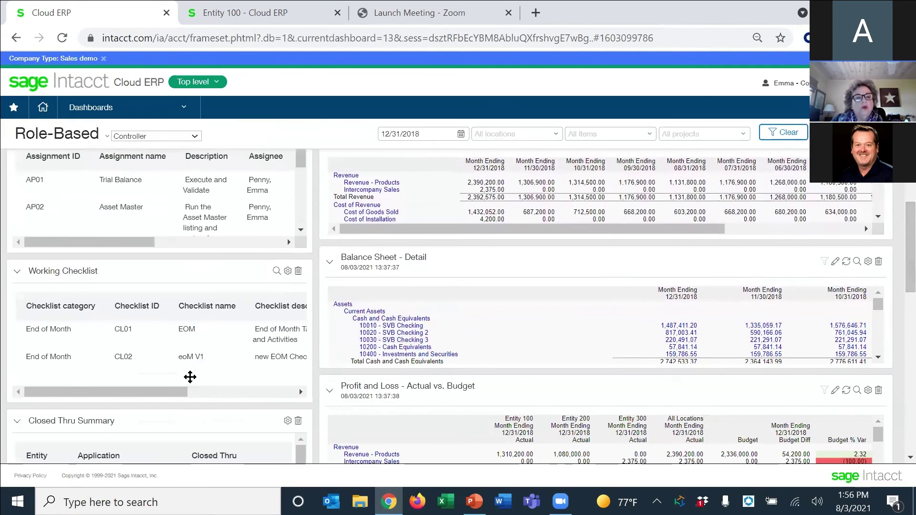
scroll(190, 376, up, 2)
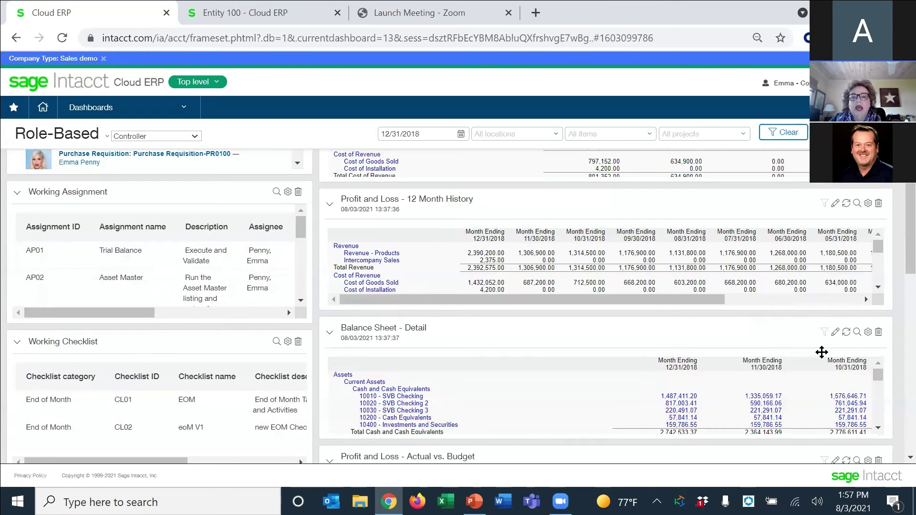
scroll(897, 287, down, 3)
scroll(895, 301, down, 3)
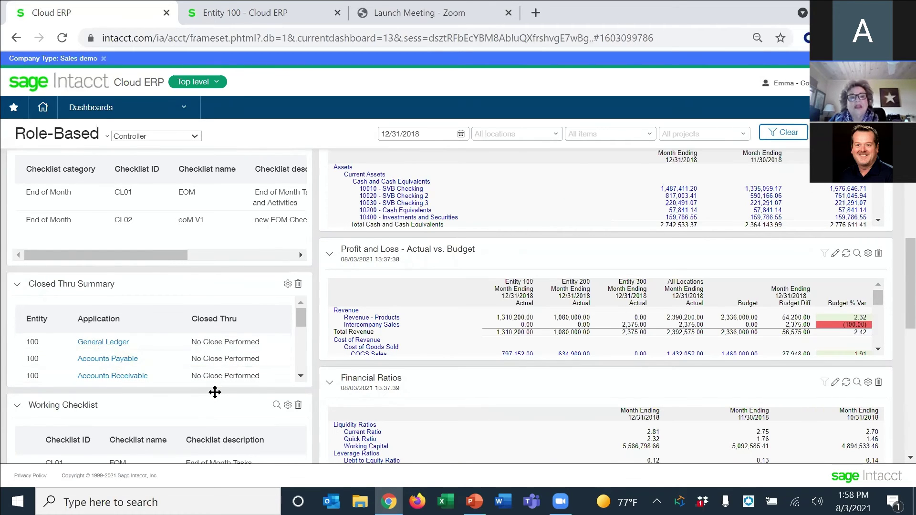
scroll(215, 392, up, 4)
scroll(214, 393, up, 4)
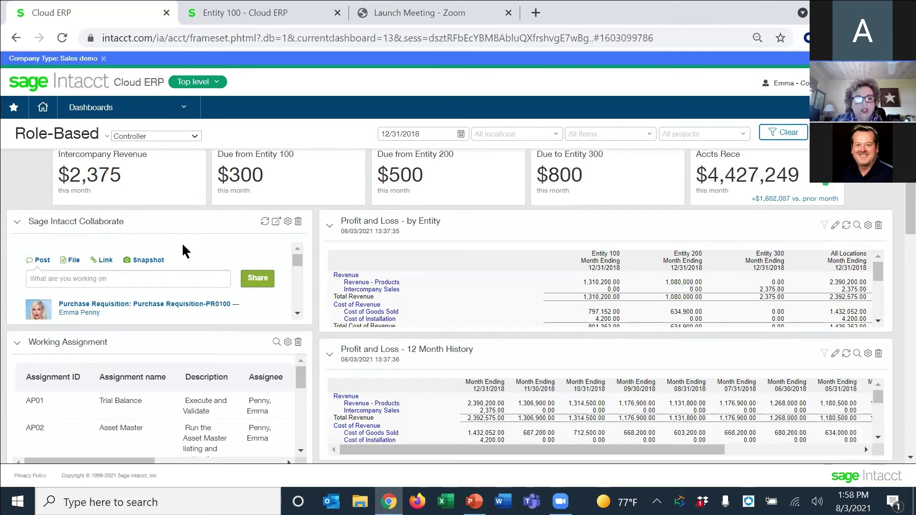
- Open the AP bill flagged as incorrectly coded in the Collaborate feed and review its details down to the attachment
scroll(299, 315, down, 3)
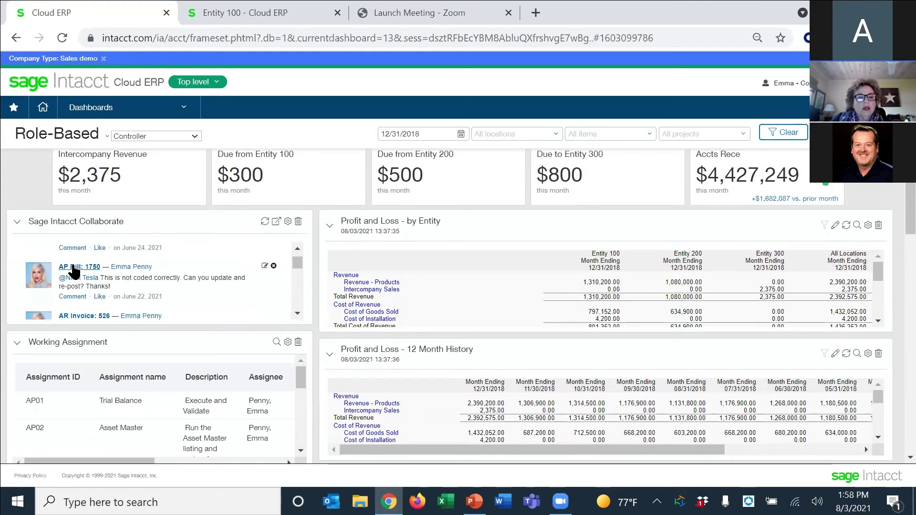
click(75, 272)
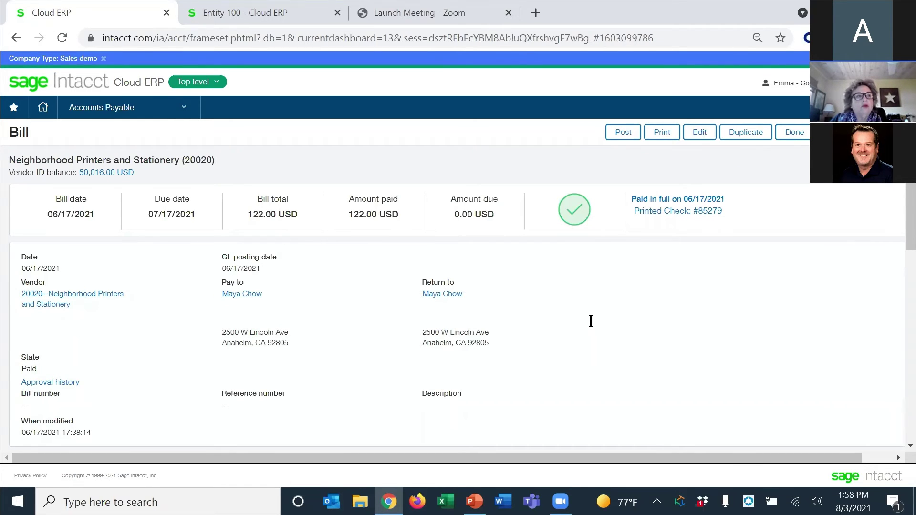
scroll(586, 357, down, 6)
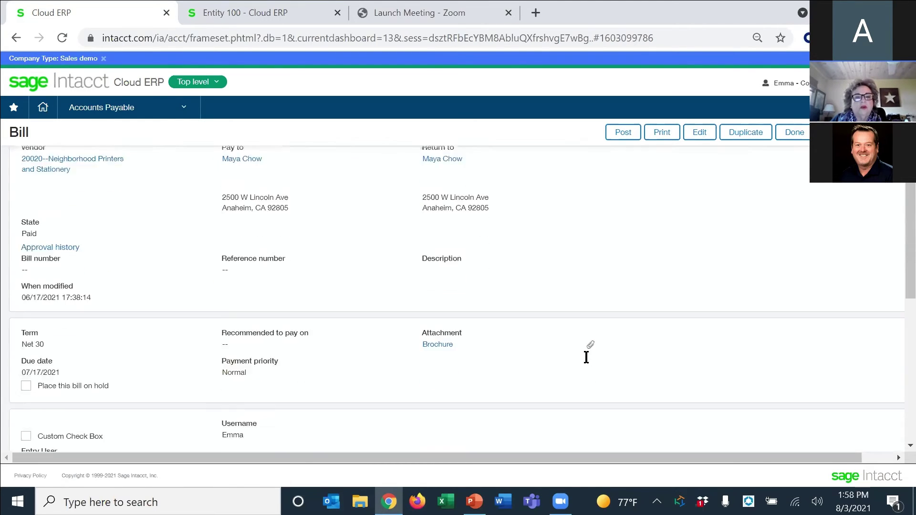
- Draft a Collaborate post on the bill that mentions the colleague tagged in the existing comment
scroll(586, 357, down, 5)
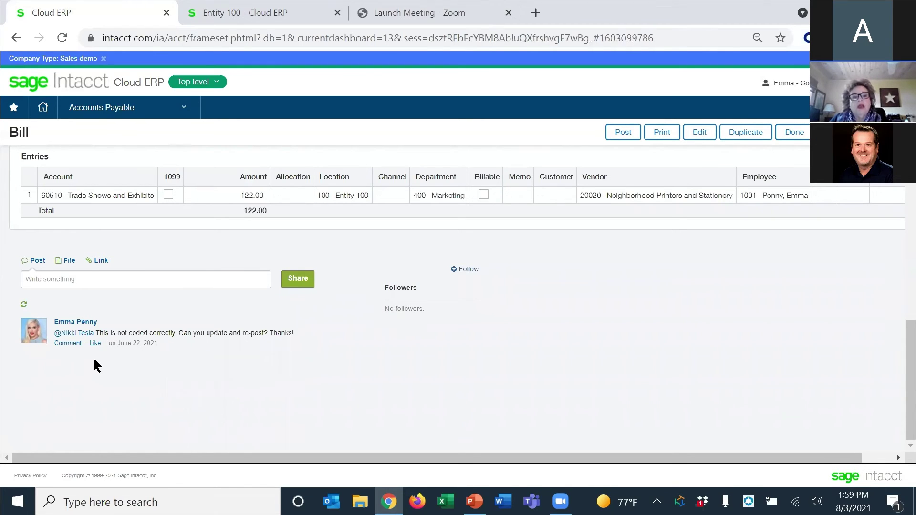
click(28, 279)
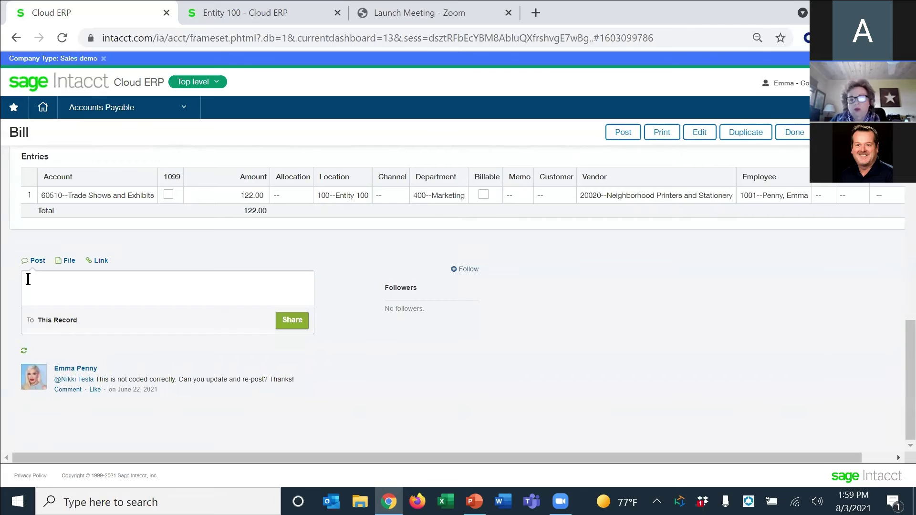
text(@n)
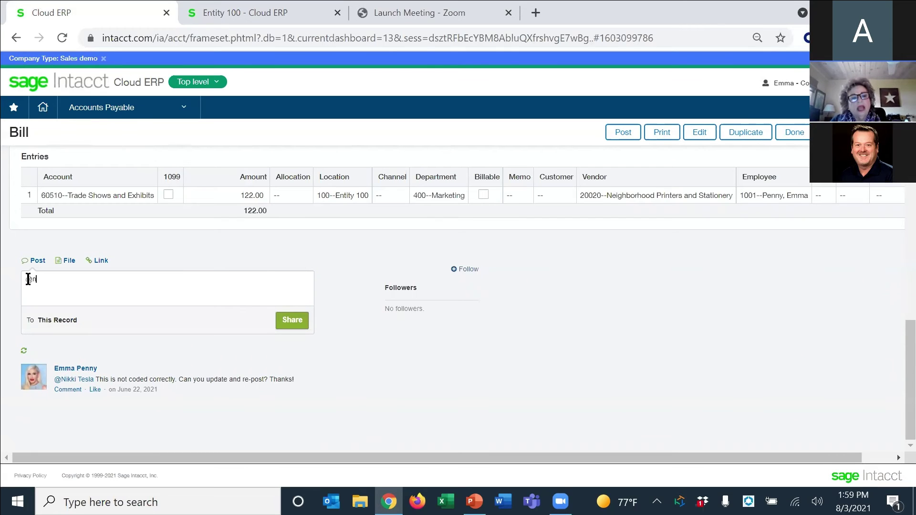
click(50, 311)
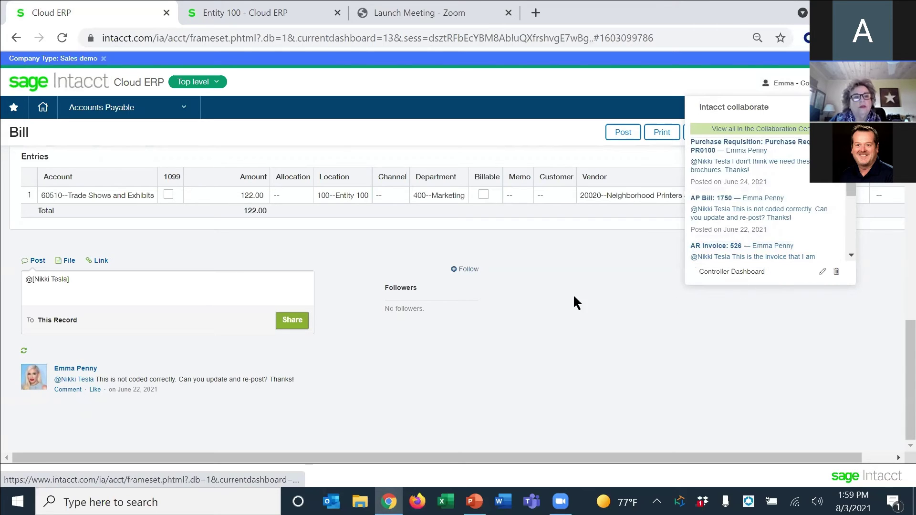
- Open the role-based Controller dashboard and look through its Sage Intacct Collaborate feed down to the AP bill post
click(185, 109)
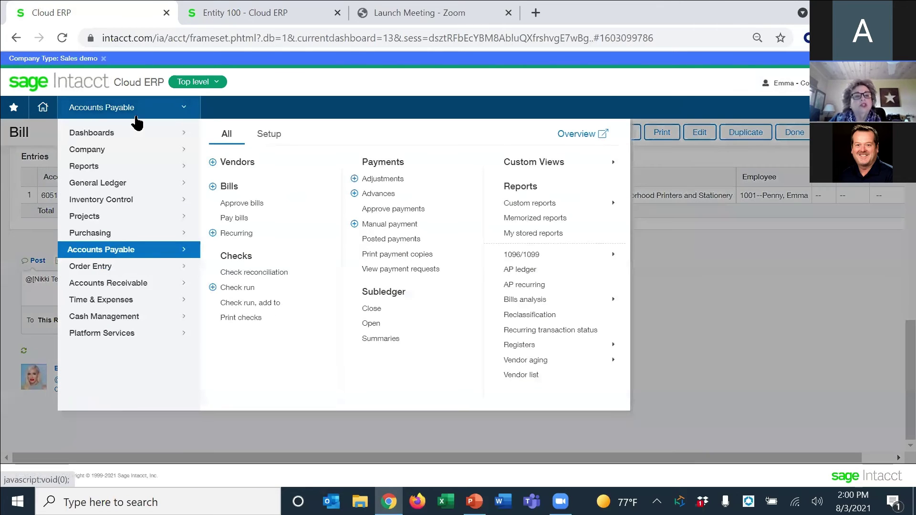
mouse_move(94, 135)
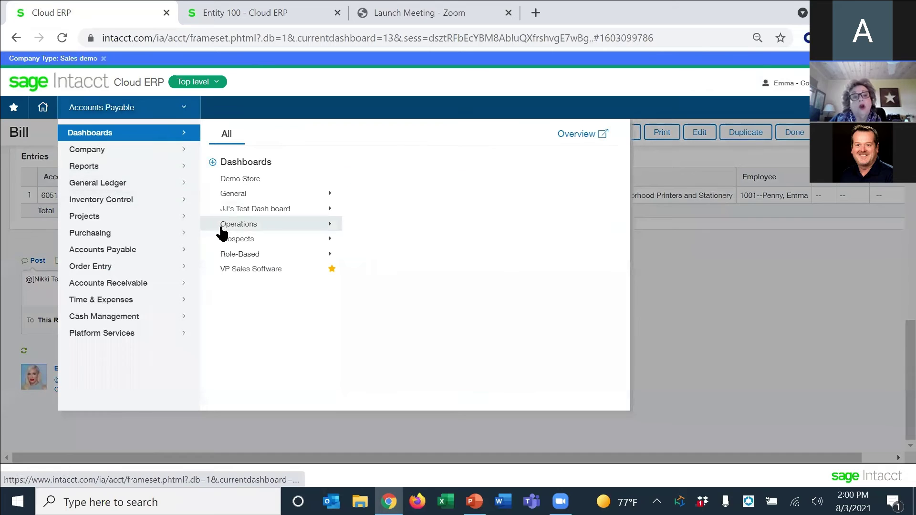
mouse_move(256, 258)
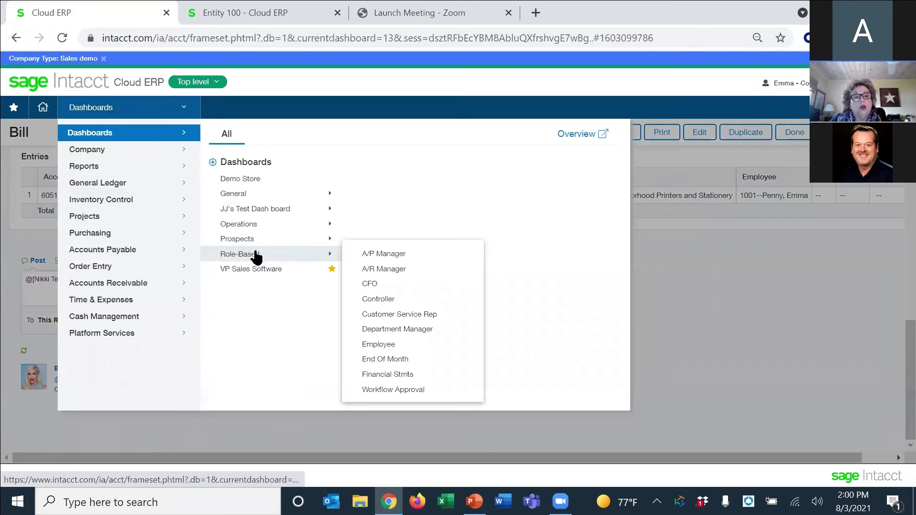
click(381, 299)
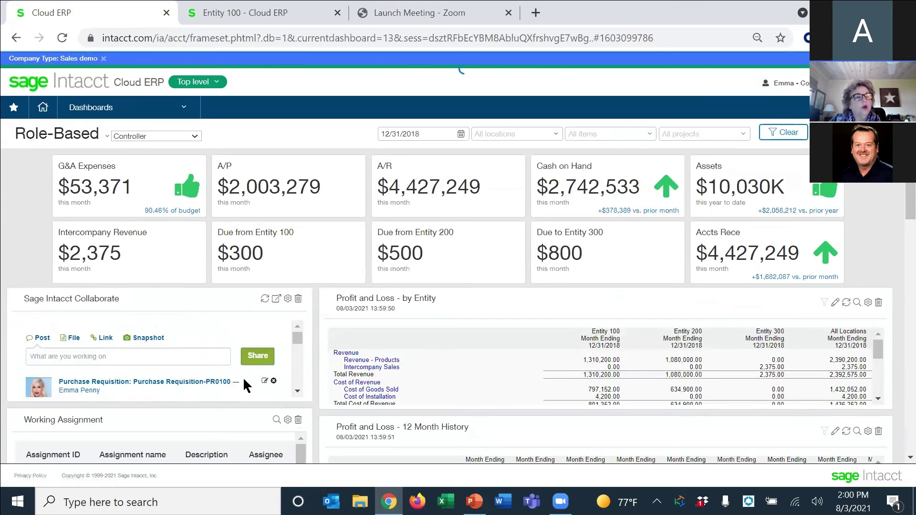
scroll(295, 388, down, 4)
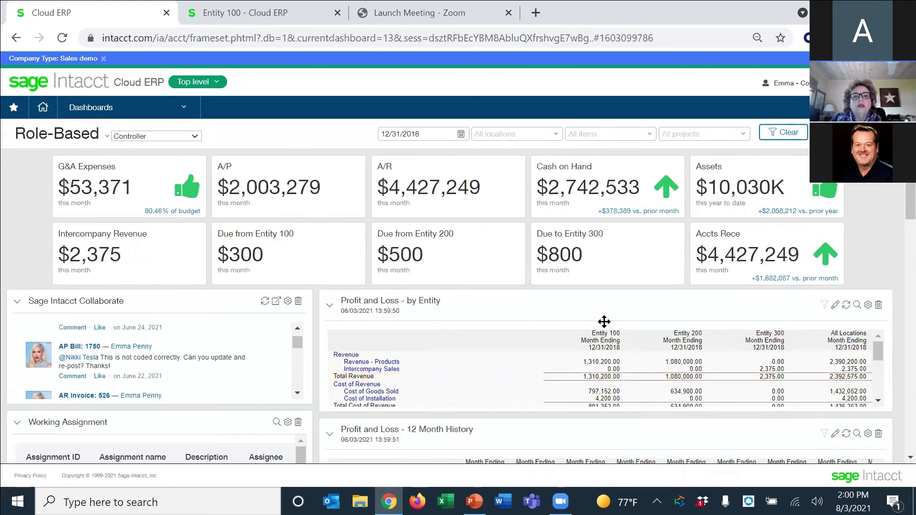
- Go to the bookmarked Company Overview page and open the Users & permissions list
click(840, 83)
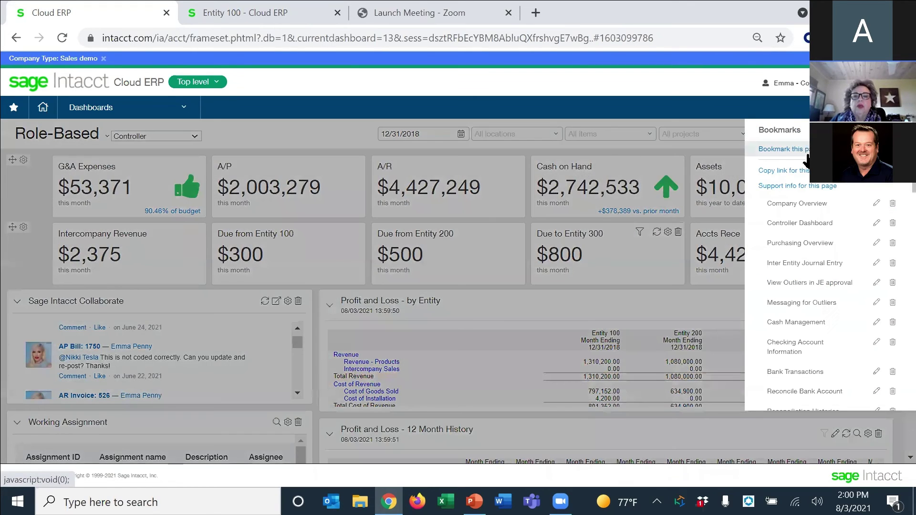
click(774, 203)
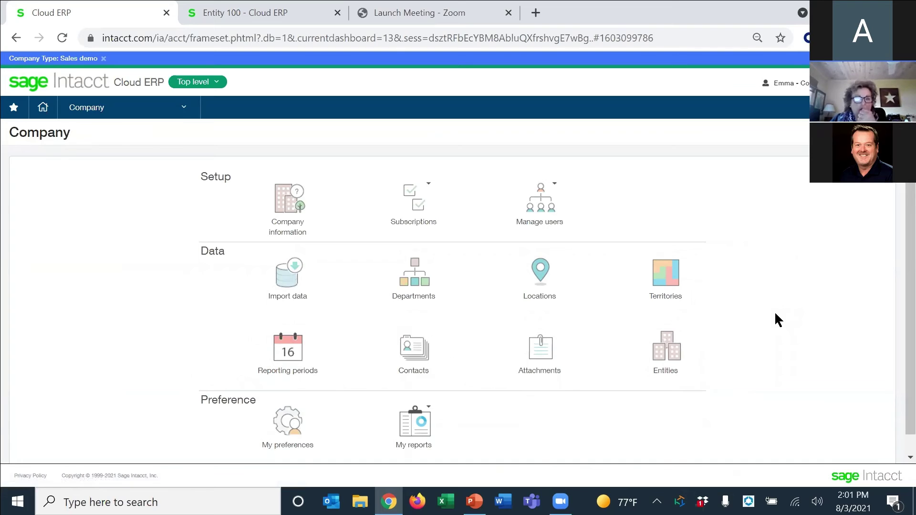
click(539, 199)
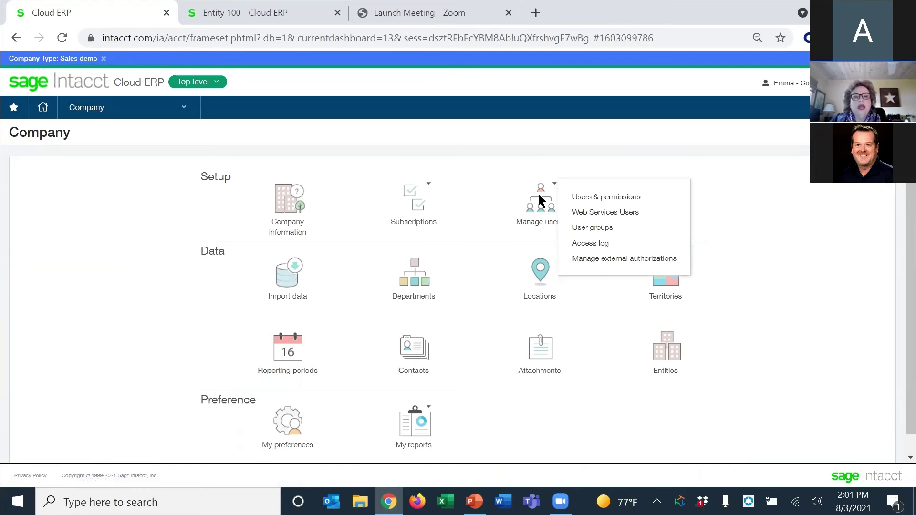
click(586, 199)
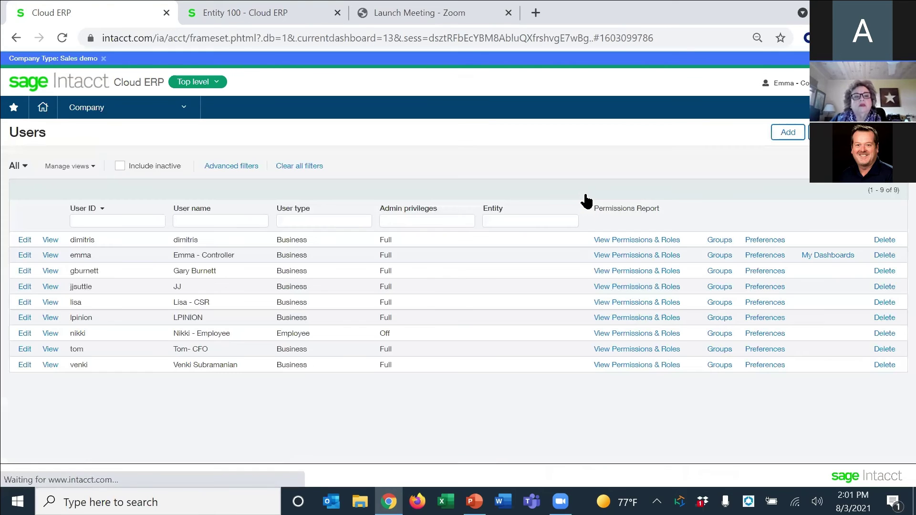
- Open the Controller user's Permissions & Roles Report at full size and view the subscriptions of the Admin role
click(634, 256)
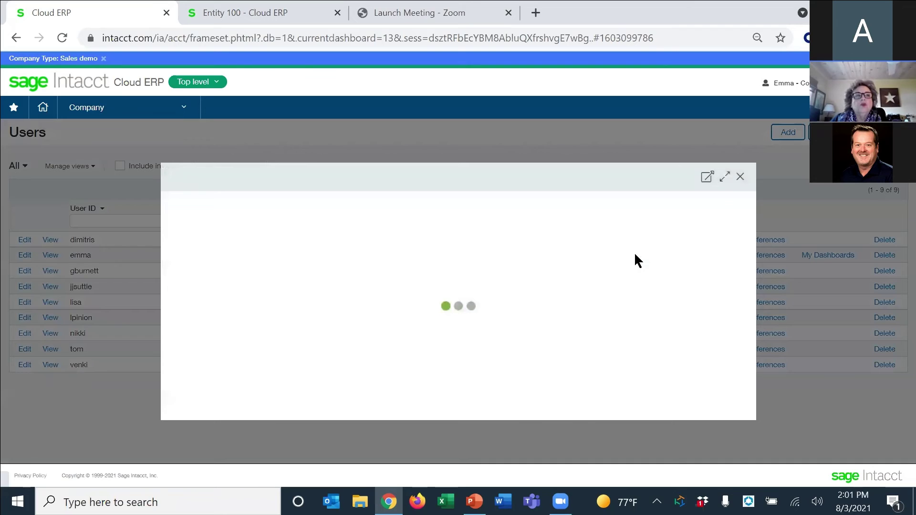
click(724, 177)
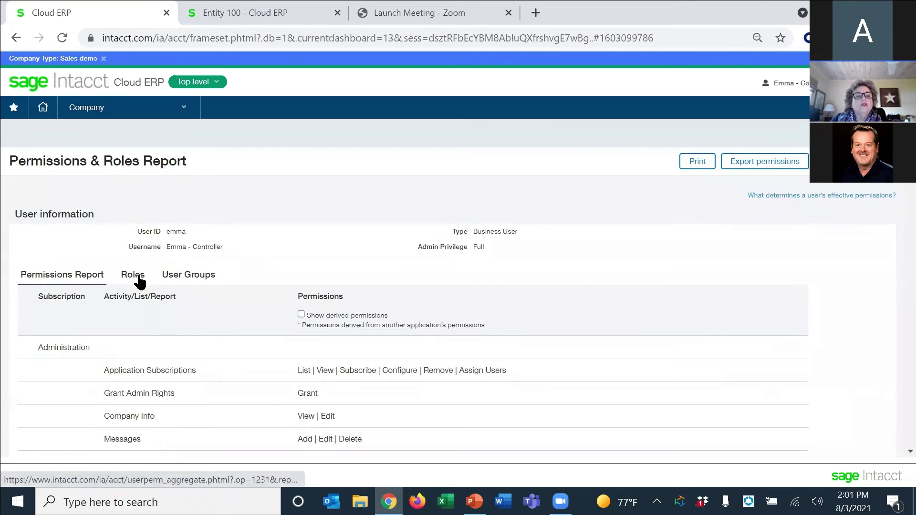
click(138, 278)
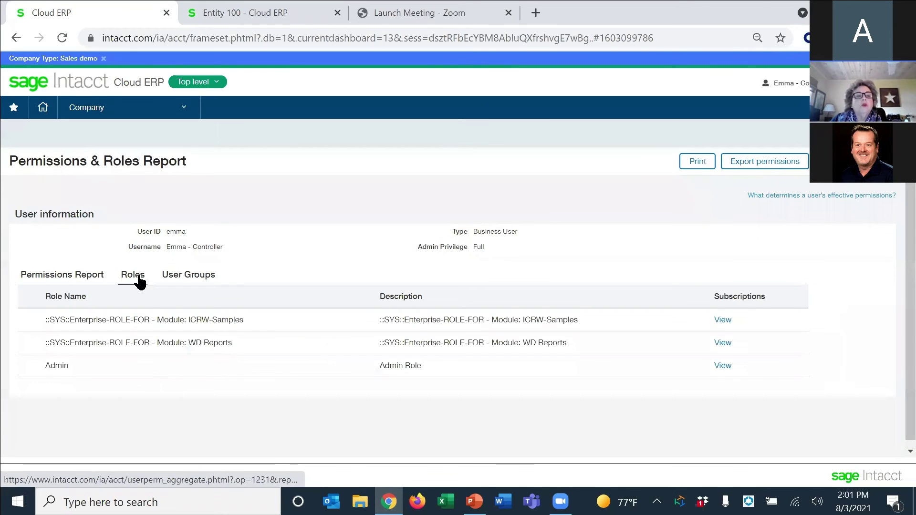
click(725, 366)
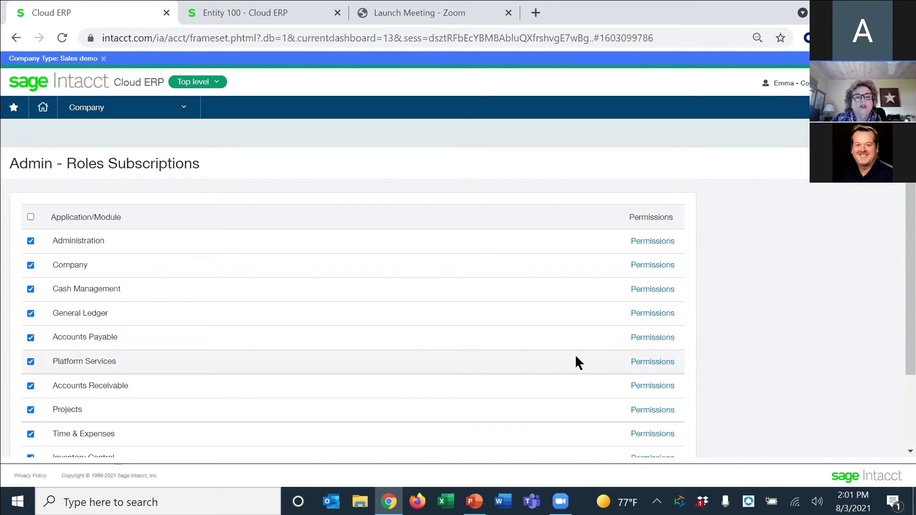
- Review the Admin role's Accounts Payable permissions at full size, down to vendors, bills and adjustments, and return to its subscriptions
click(635, 337)
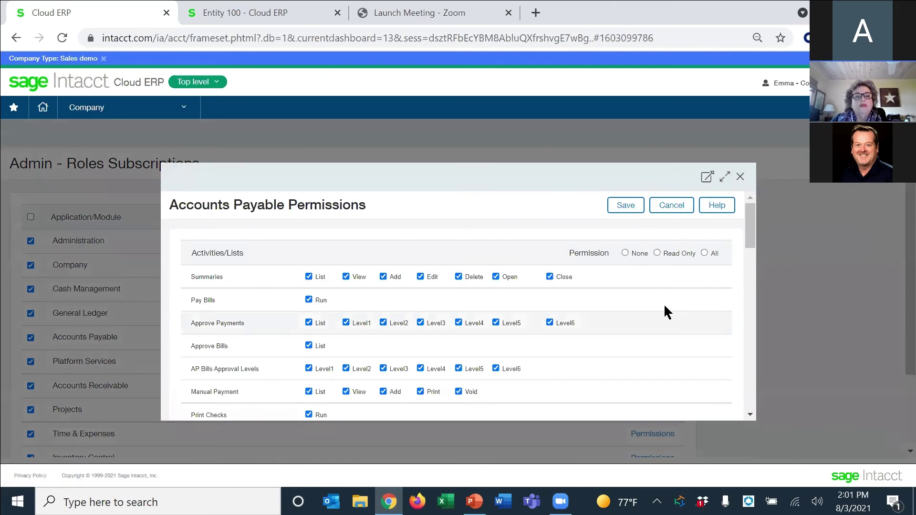
click(722, 180)
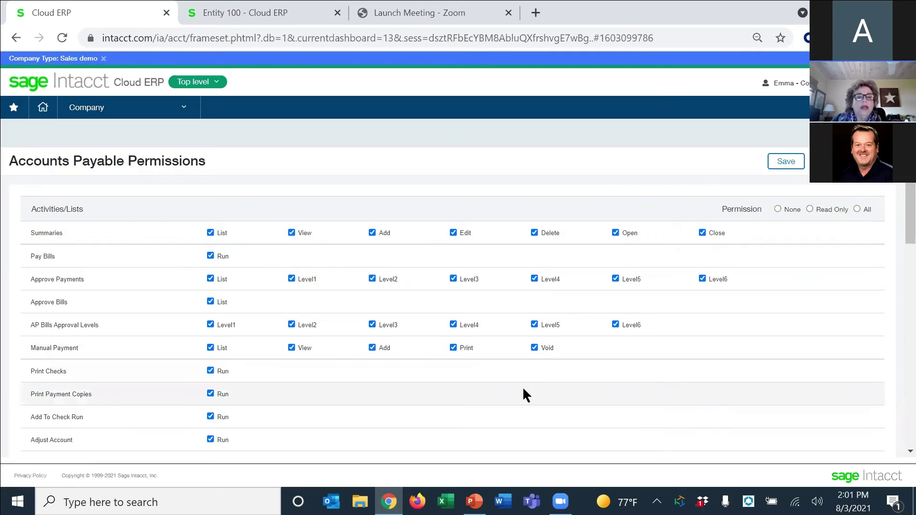
scroll(485, 391, down, 3)
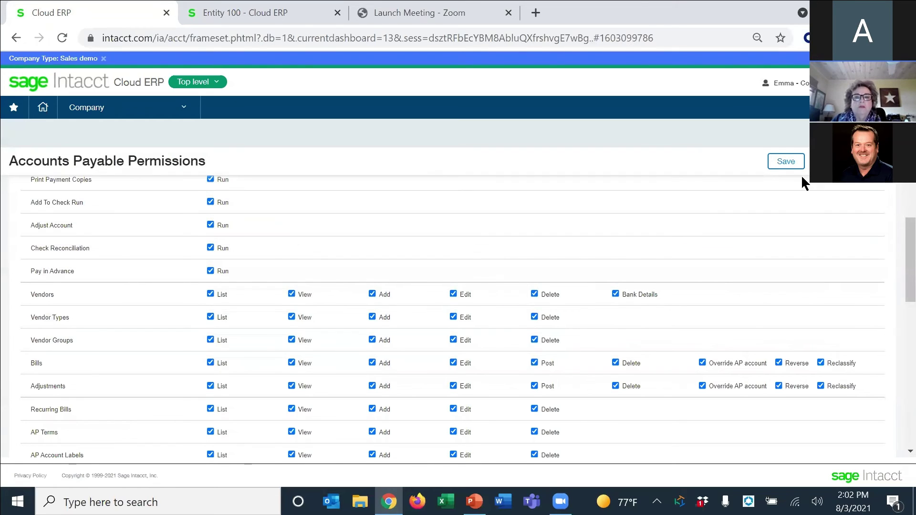
click(786, 161)
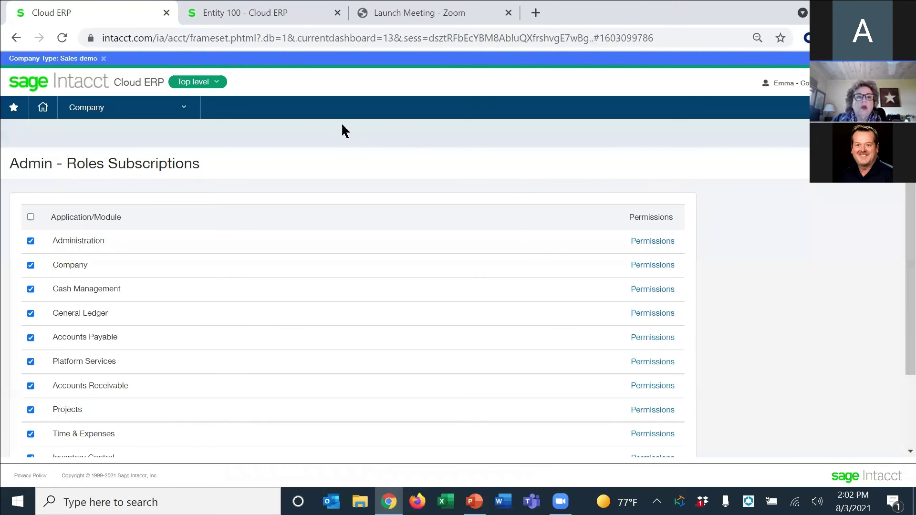
- View the company's Entities list from the Company overview, followed by its Locations list
click(186, 112)
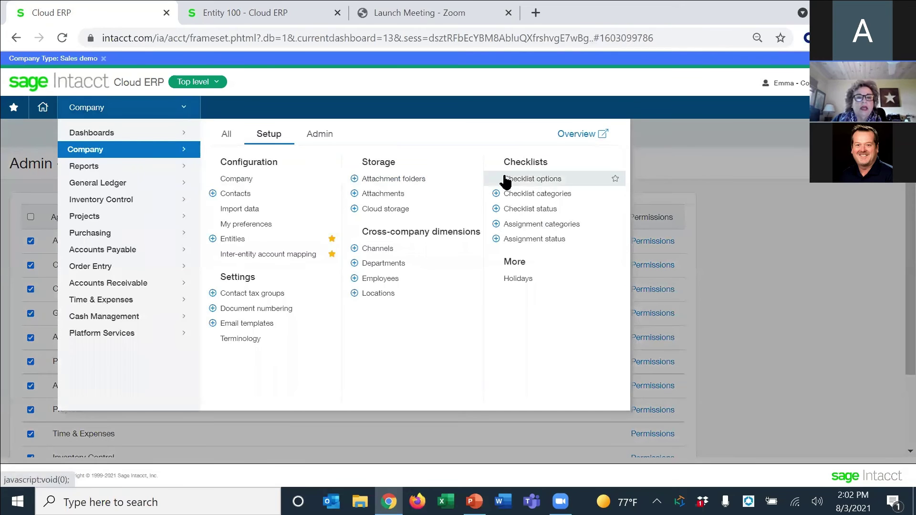
click(567, 136)
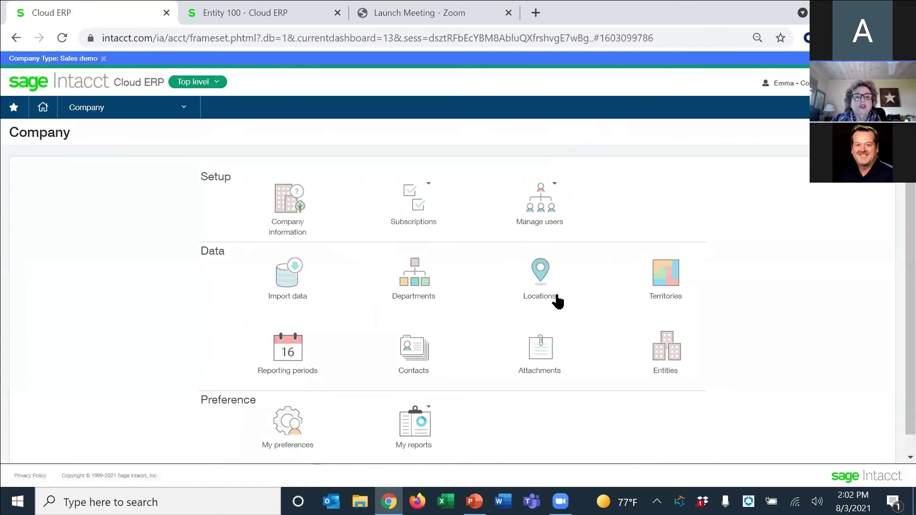
click(662, 351)
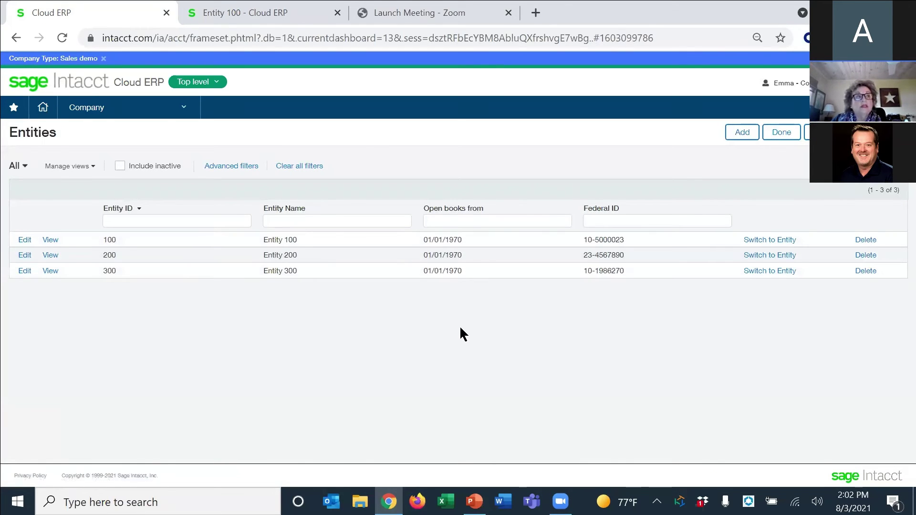
click(184, 107)
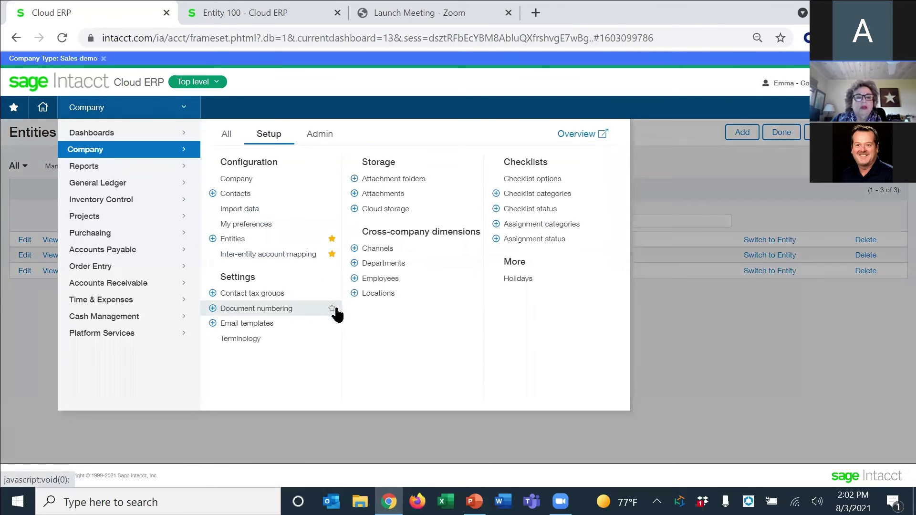
click(373, 294)
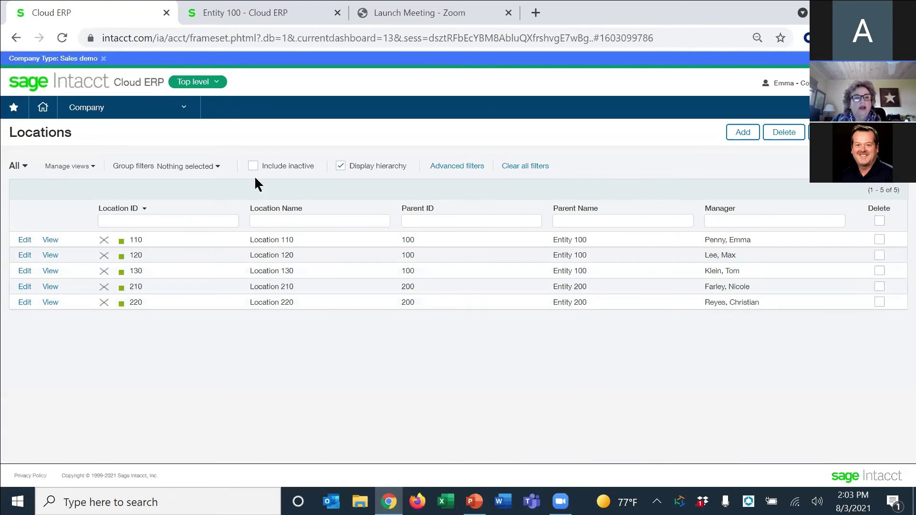
- Open the Company Setup Checklist for importing data and find the Accounts Payable setup section
click(184, 110)
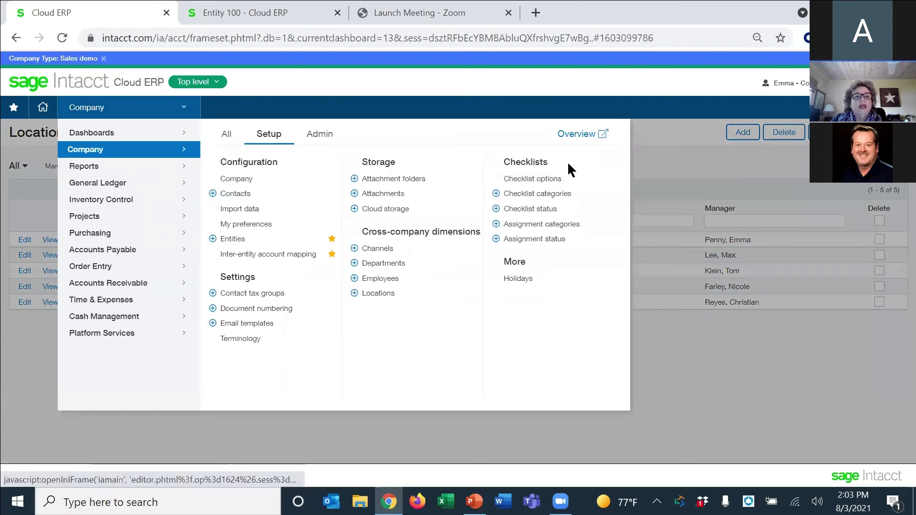
click(597, 133)
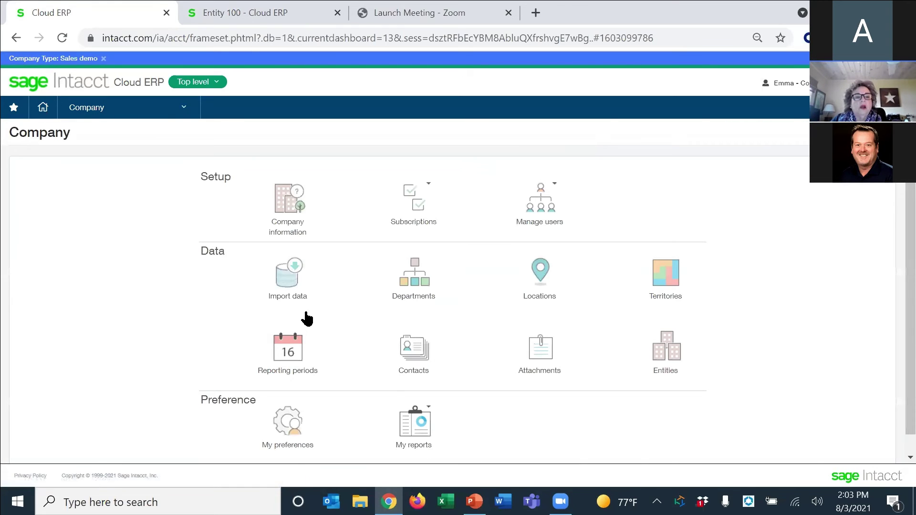
click(284, 280)
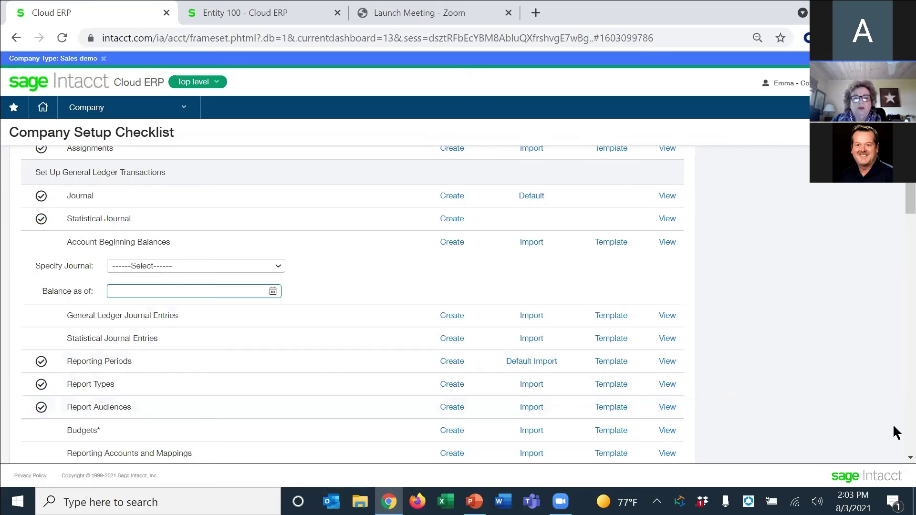
scroll(892, 454, down, 6)
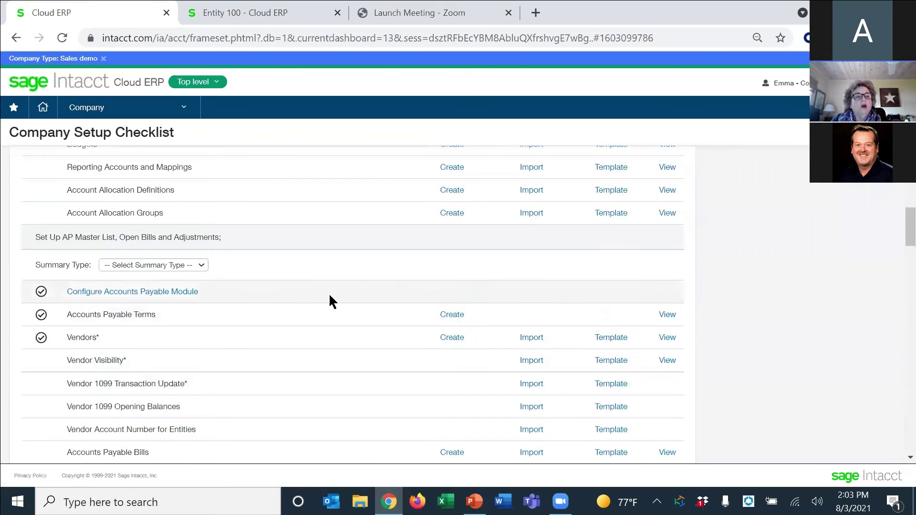
- Open the Accounts Payable module configuration and review its accounting settings, thresholds, enabled functionality and dimensions setup
click(167, 289)
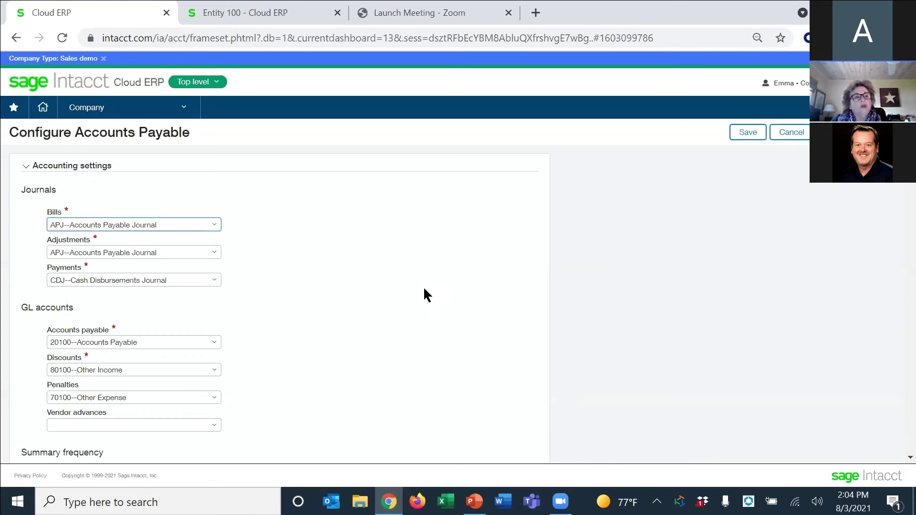
scroll(308, 341, down, 3)
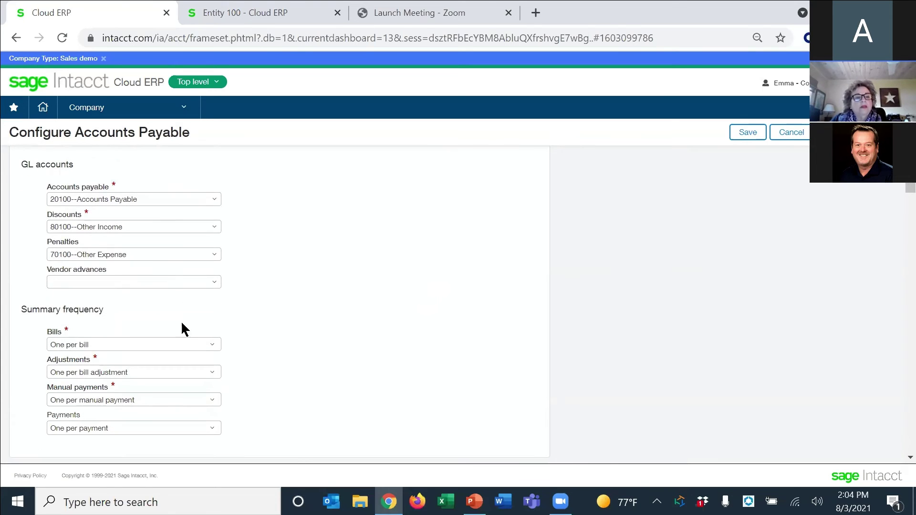
scroll(192, 382, down, 6)
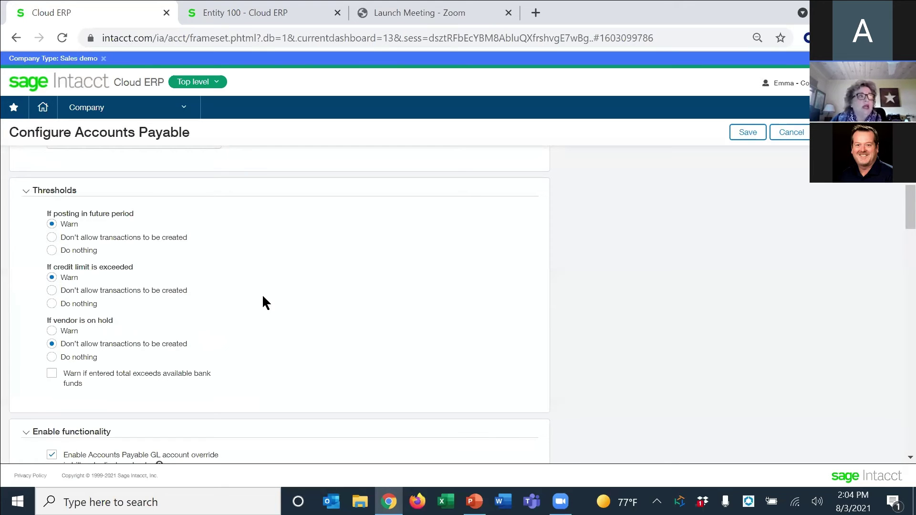
scroll(310, 358, down, 9)
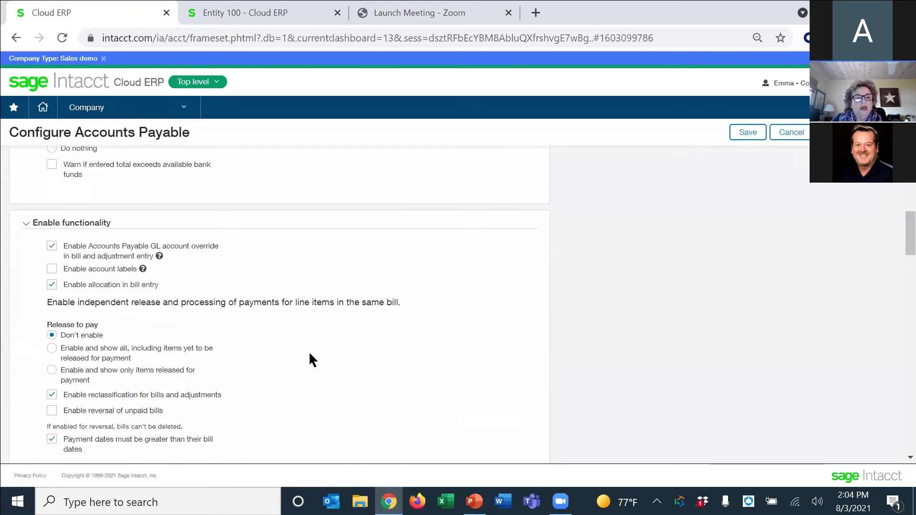
scroll(309, 359, down, 8)
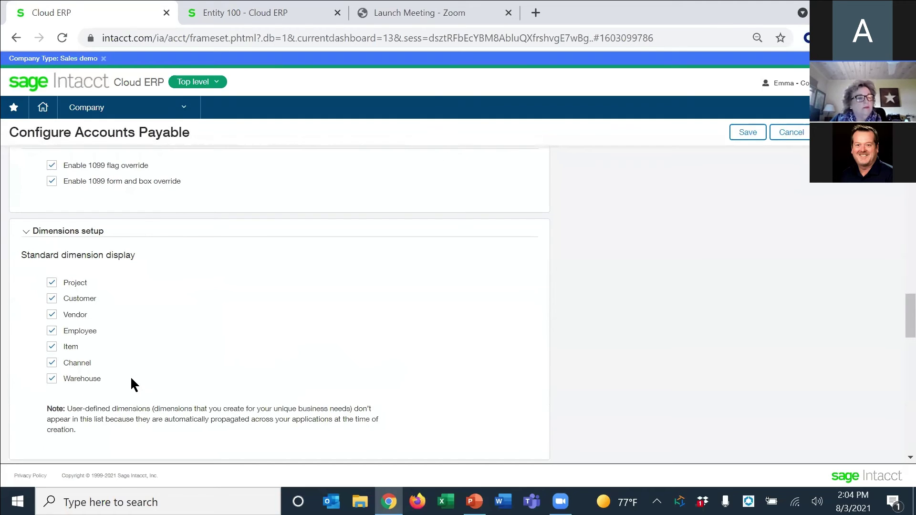
- Review the remaining Accounts Payable settings, from document numbering and Pay Bills defaults to approvals and aging, and leave the configuration without saving
scroll(376, 379, down, 7)
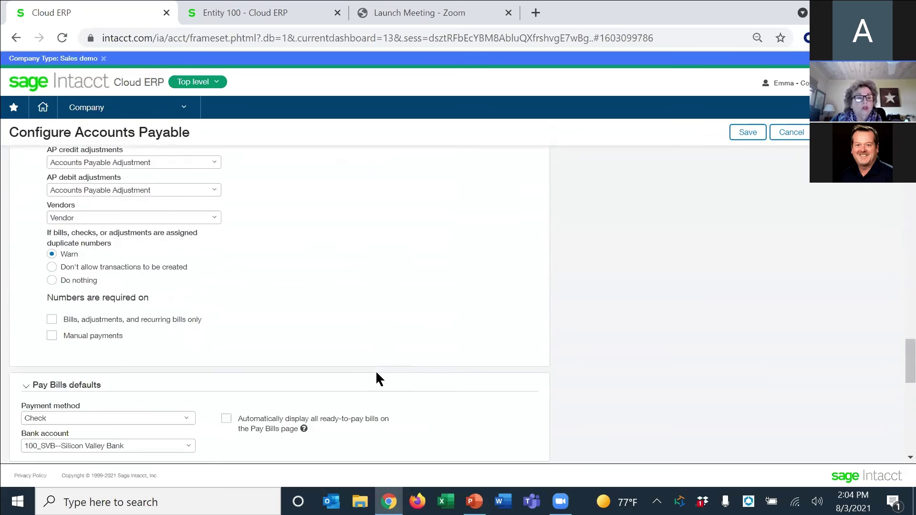
scroll(376, 373, down, 3)
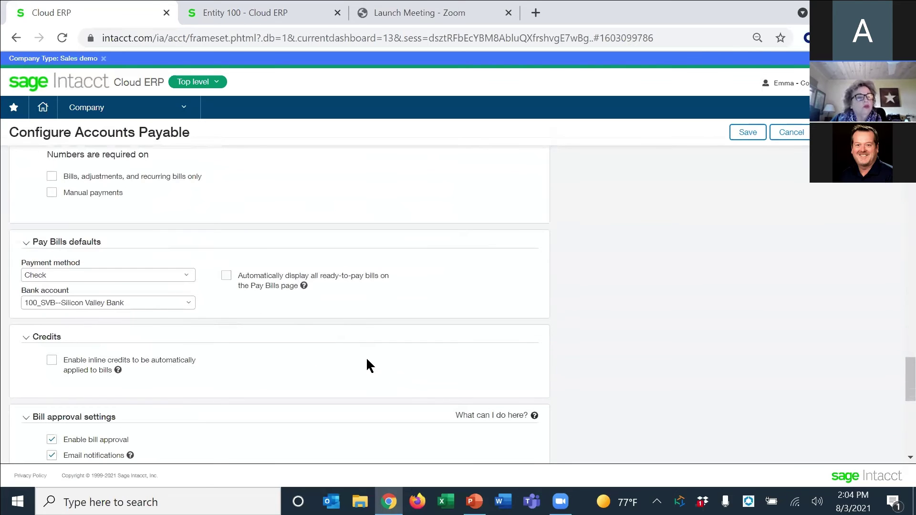
scroll(367, 361, down, 5)
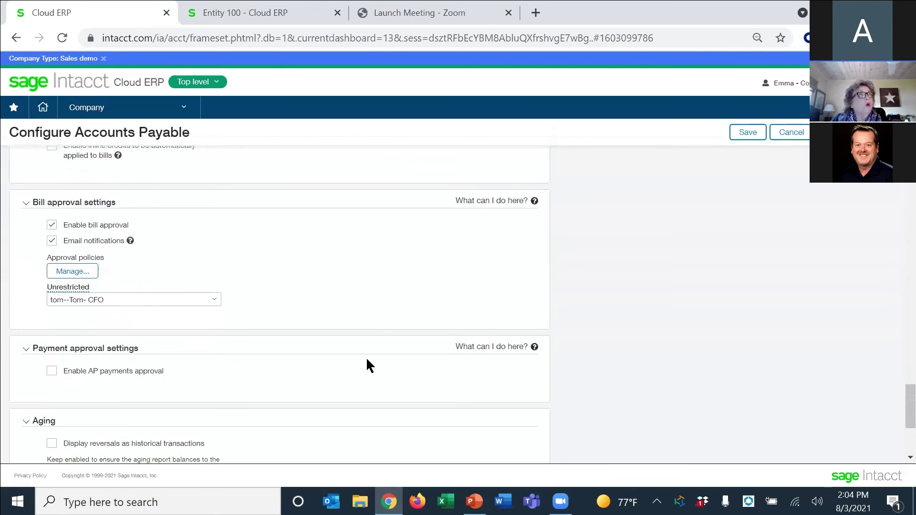
scroll(367, 361, down, 4)
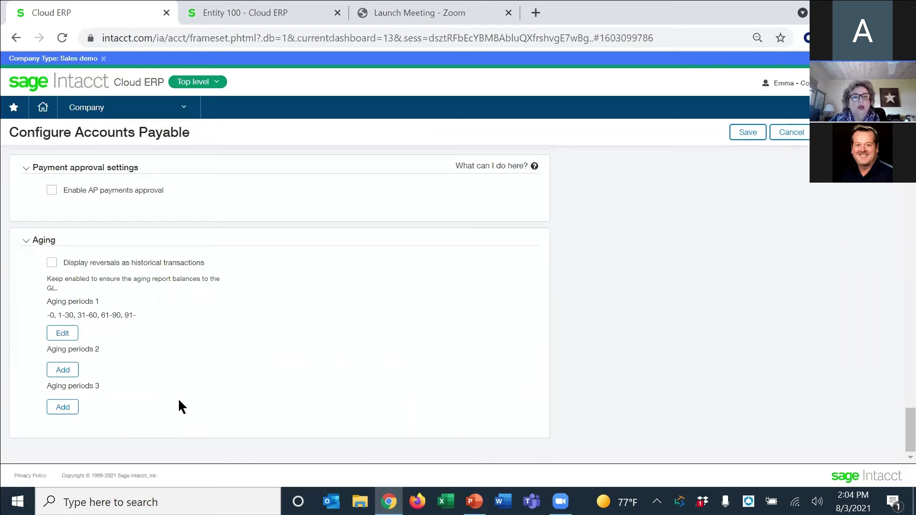
click(791, 136)
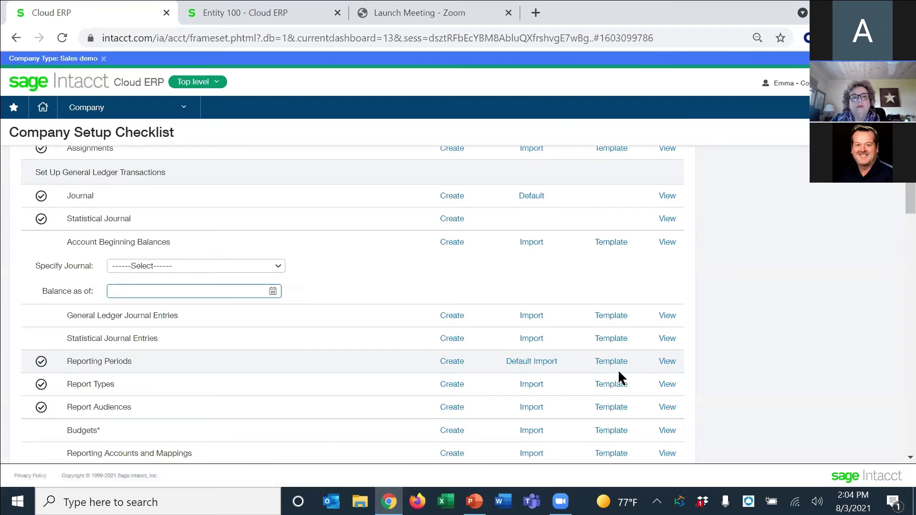
- Open the bookmarked Purchasing Overview to view the purchasing workflow from requisition to vendor invoice
click(185, 108)
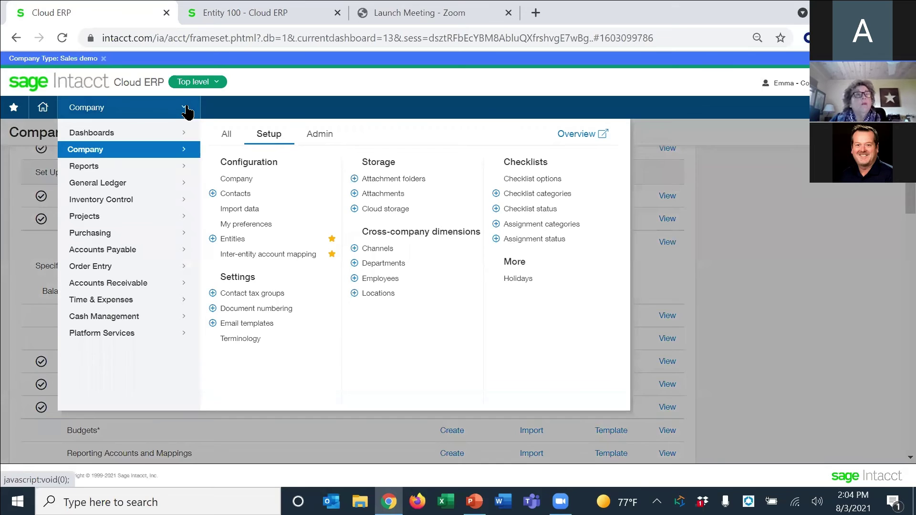
click(866, 107)
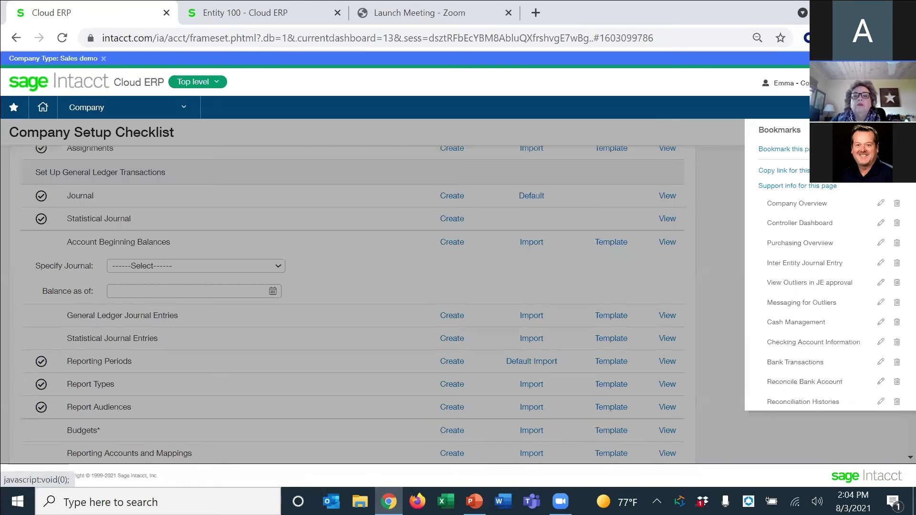
click(773, 244)
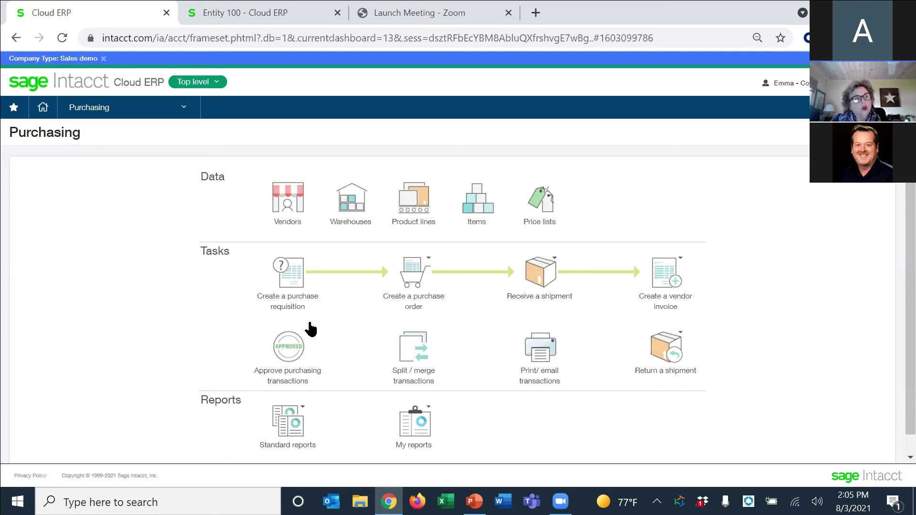
- Switch to the employee's Entity 100 session and display the modules available to that role
click(270, 13)
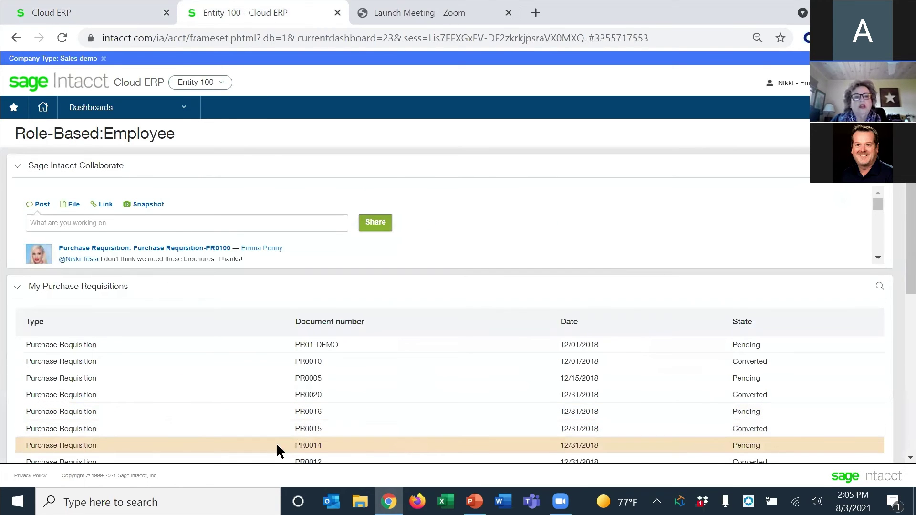
click(183, 107)
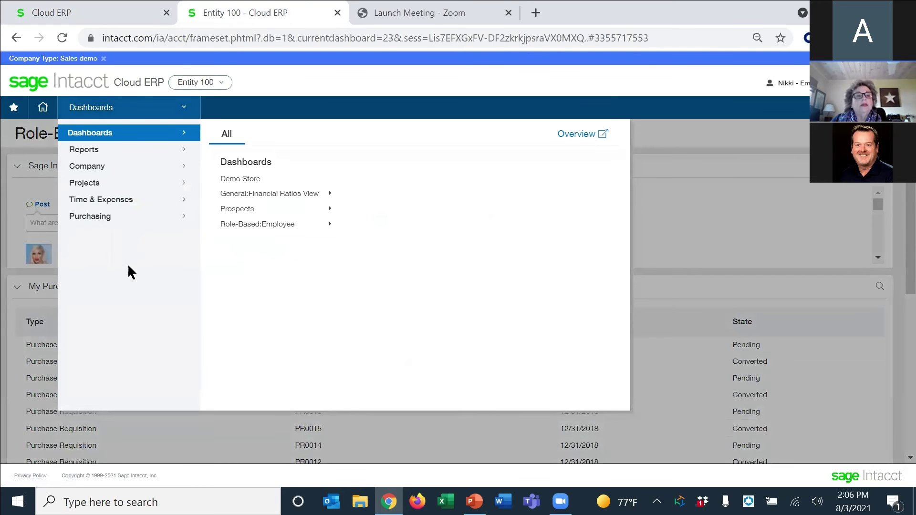